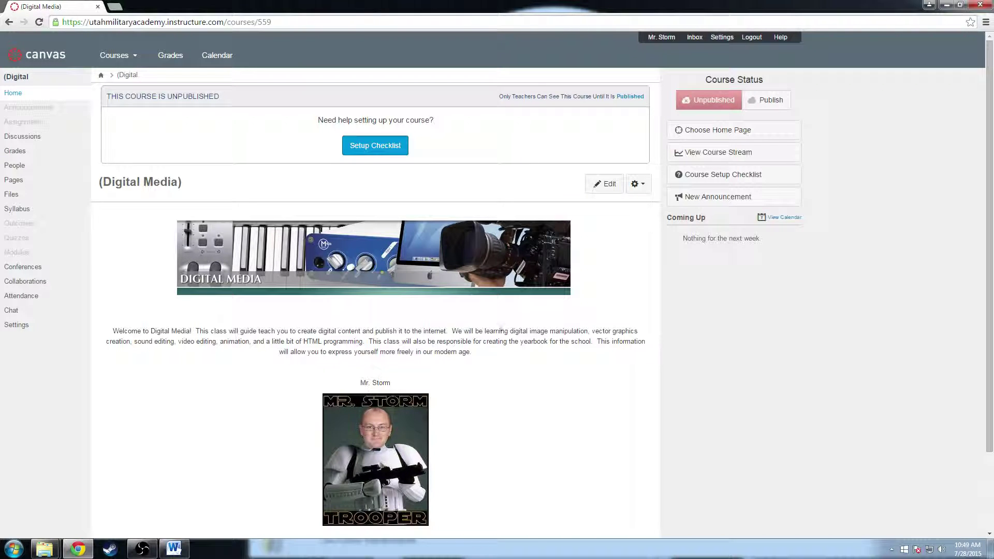
Go to the course's Assignments page and collapse, then re-expand, the empty Assignments group
scroll(595, 399, "down", 1)
scroll(595, 398, "up", 1)
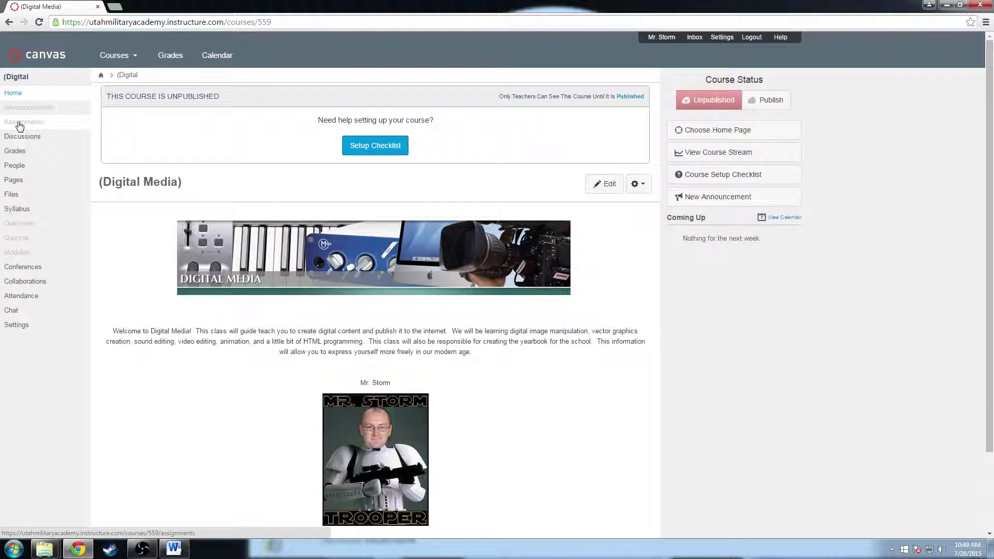
left_click(19, 123)
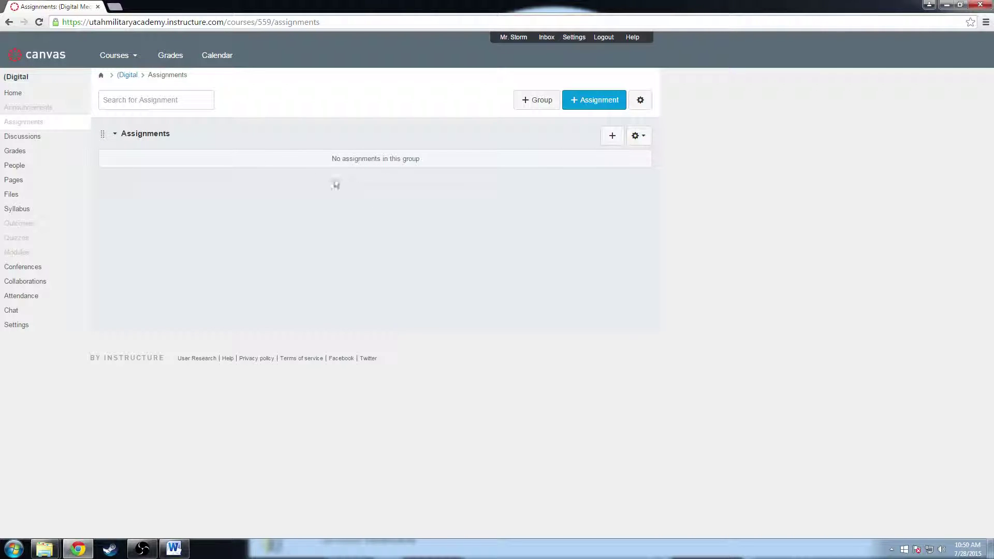
left_click(117, 135)
left_click(117, 135)
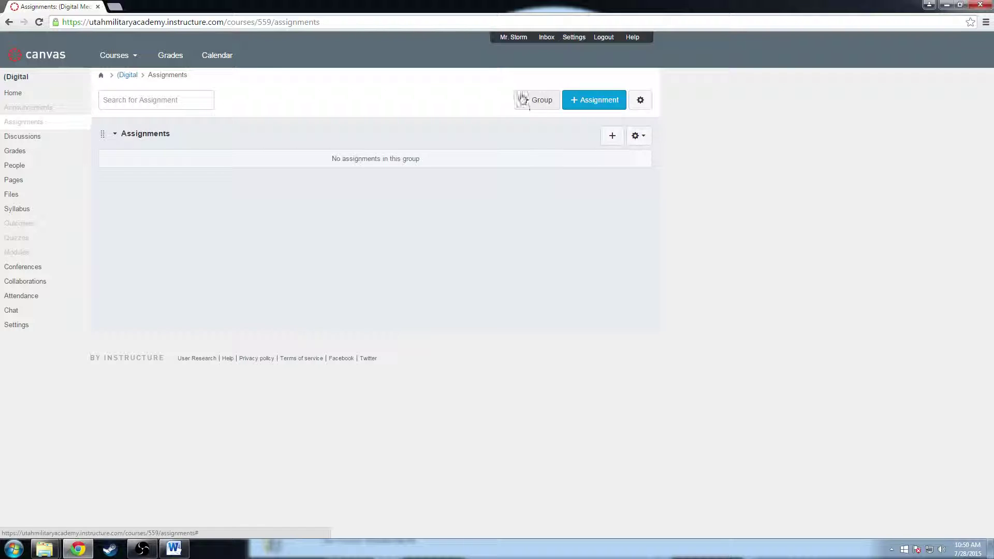
Add a new assignment group named Assessments
left_click(535, 105)
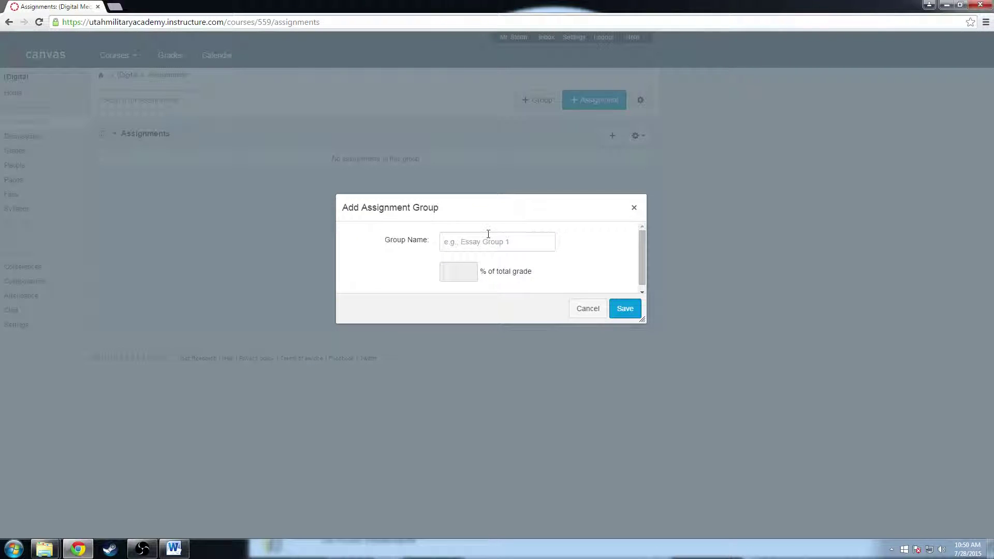
left_click(496, 245)
type("Assemssments")
left_click(625, 310)
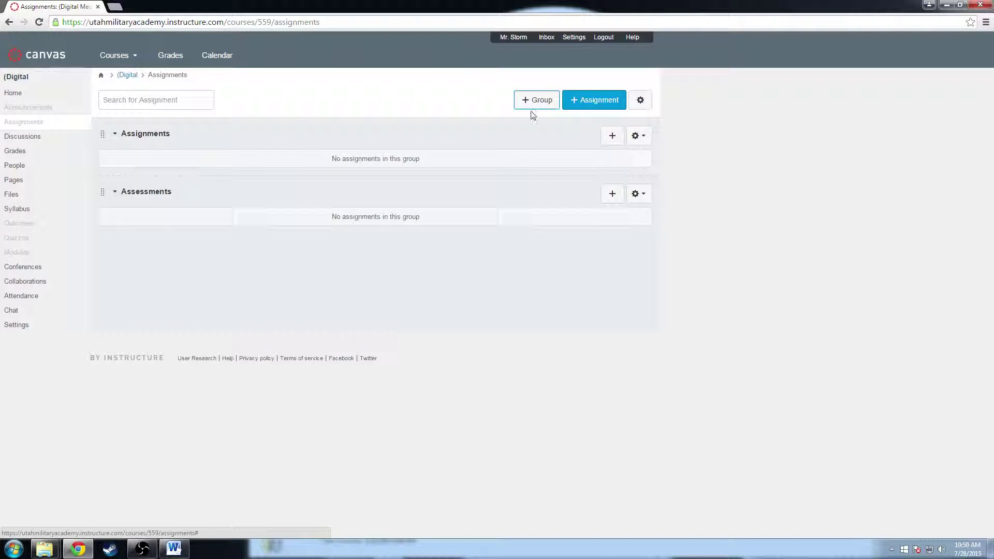
Add a second assignment group named Paticipation
left_click(525, 106)
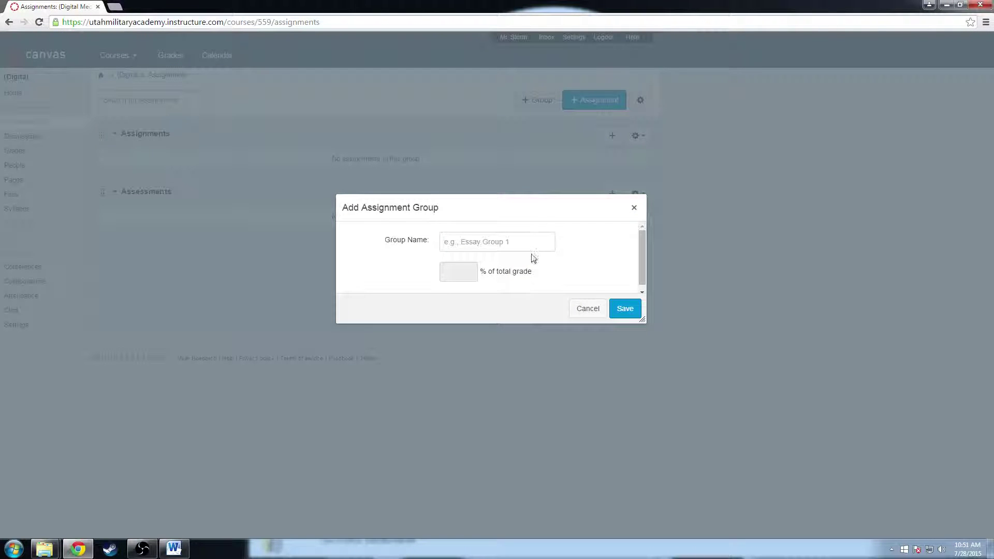
left_click(524, 238)
type("P")
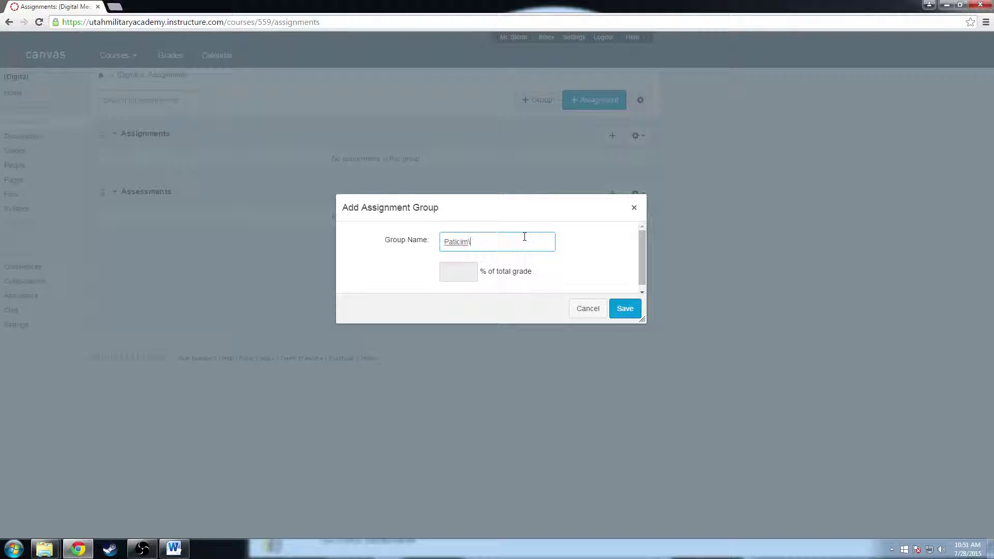
type("aticim")
key("BackSpace")
type("pation")
left_click(623, 308)
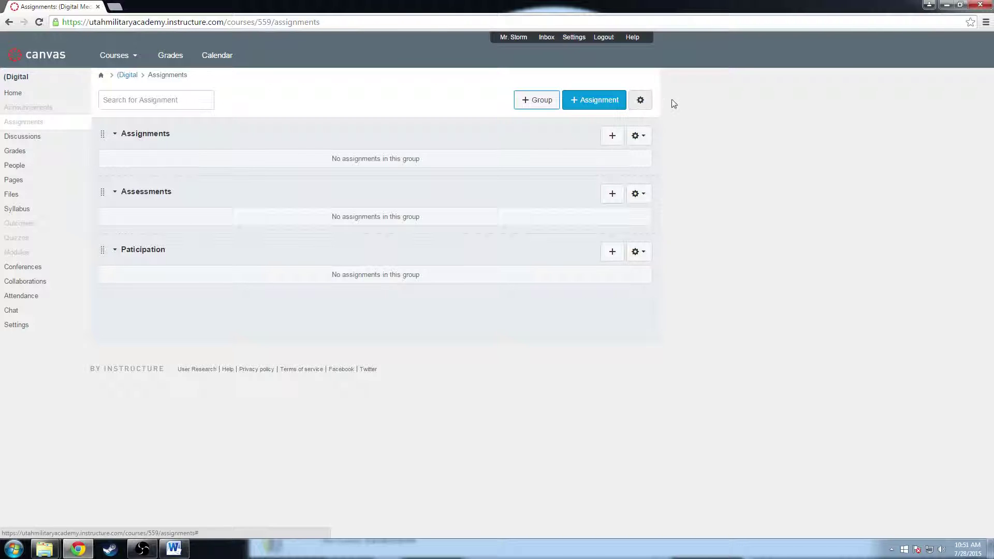
Turn on group weighting with Assignments 40%, Assessments 50% and Paticipation 10%, then save
left_click(640, 100)
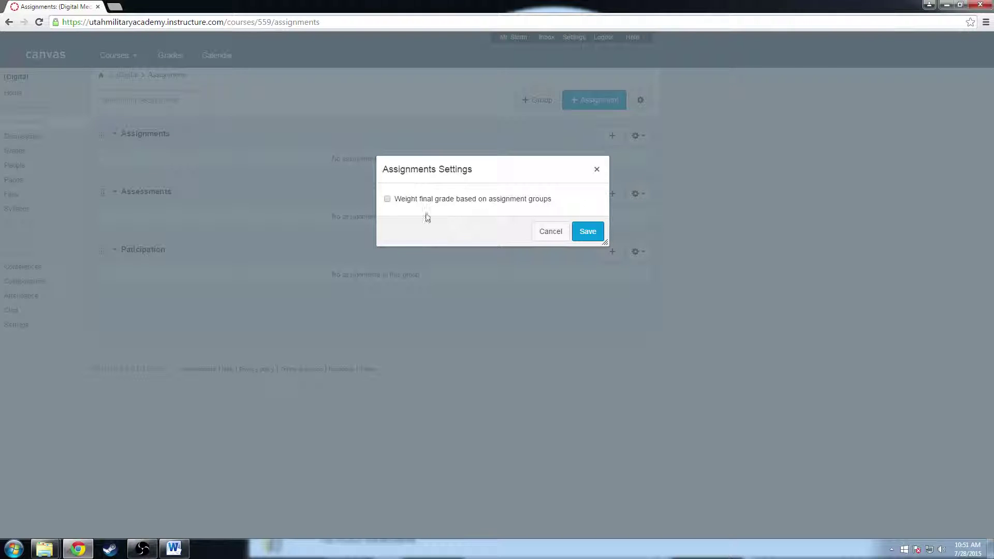
left_click(387, 199)
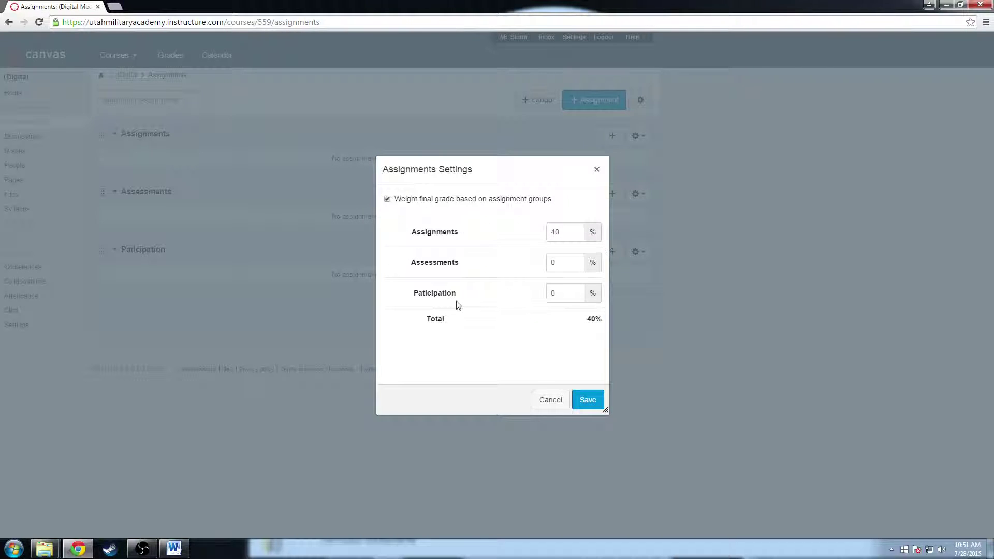
left_click(560, 264)
type("50")
left_click(573, 296)
type("10")
left_click(590, 401)
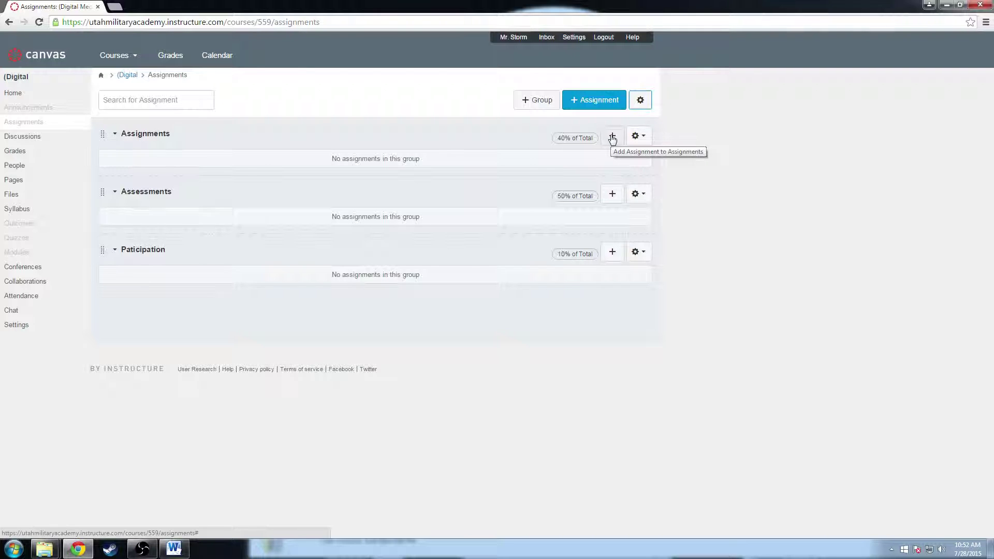
Add a new Assignment-type item named 'Filter Fun' to the Assignments group
left_click(612, 137)
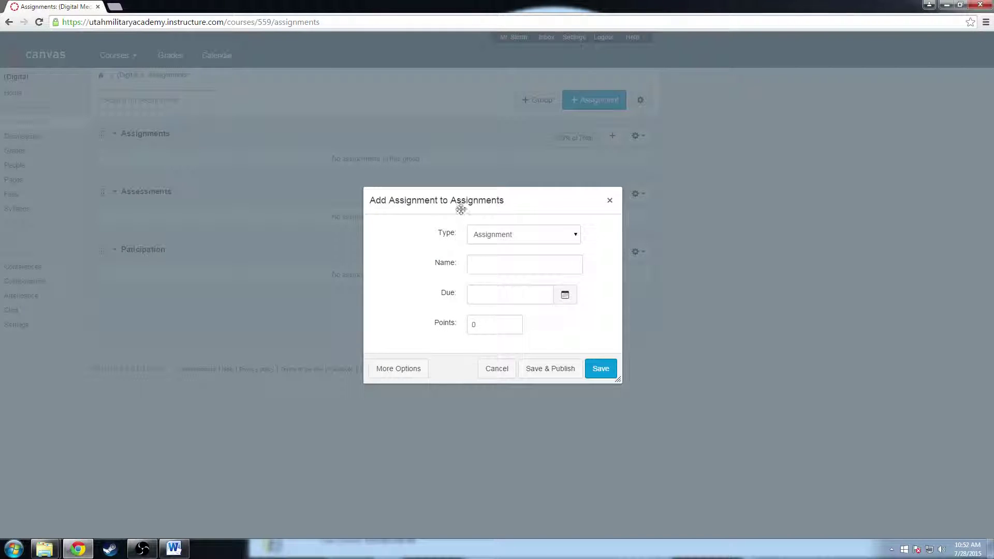
left_click(580, 239)
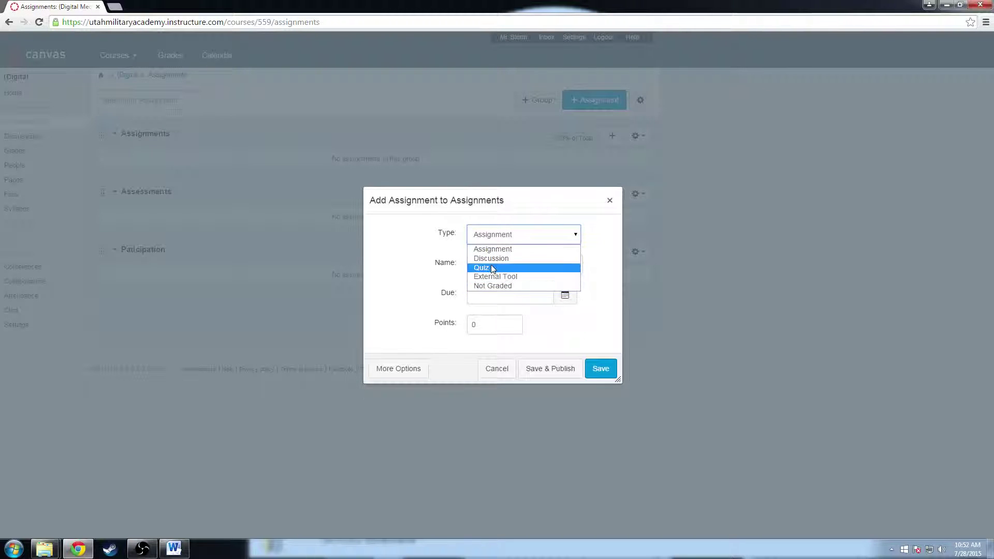
left_click(493, 250)
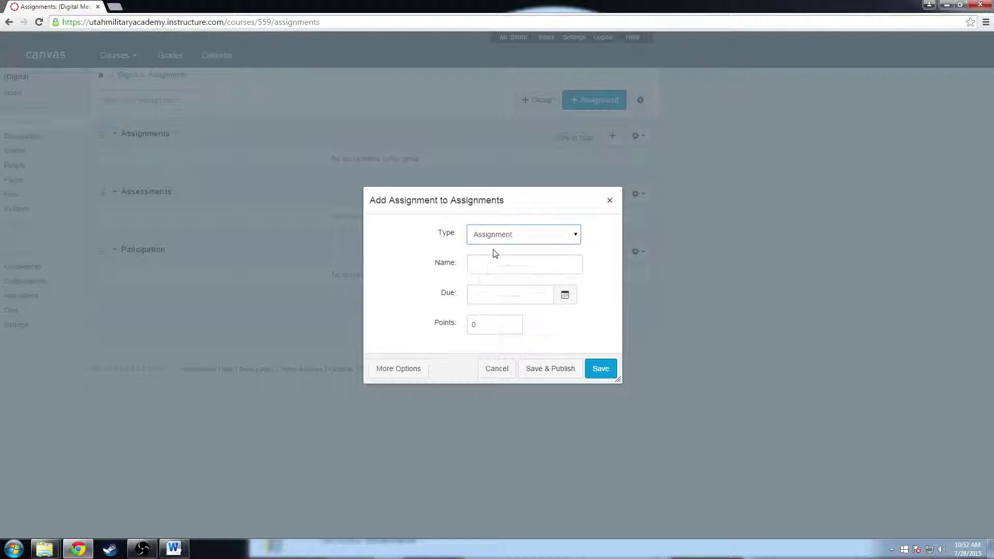
left_click(498, 262)
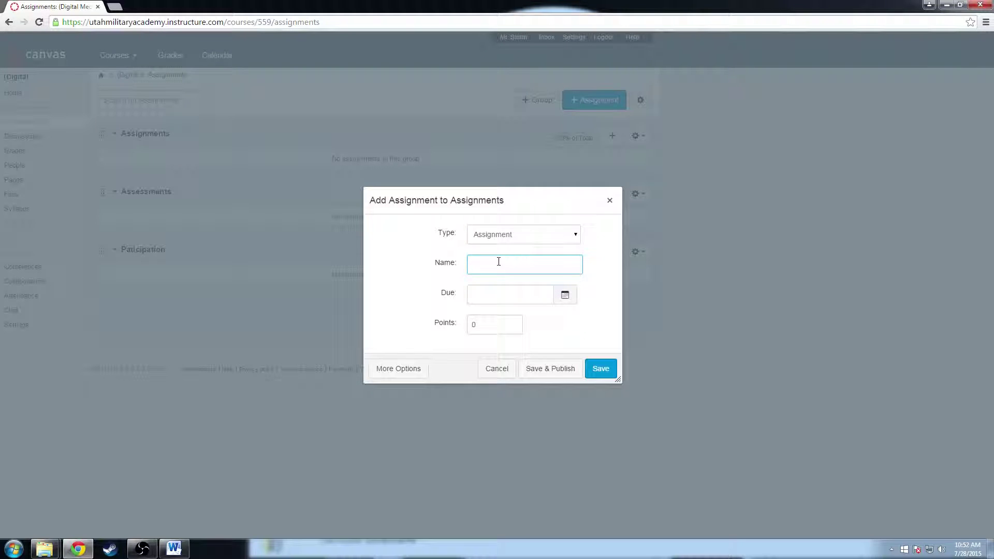
type("Filter Fun")
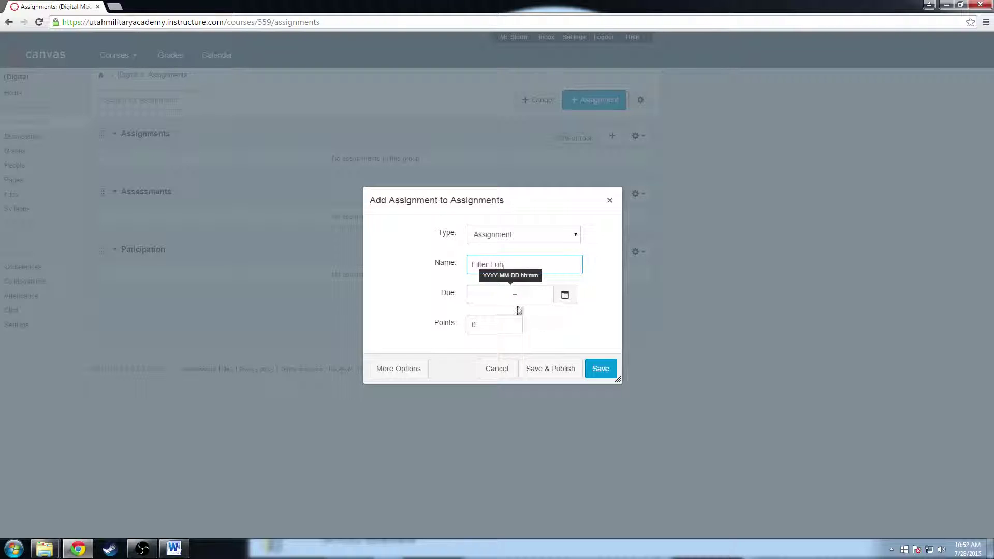
Set Filter Fun's due date to July 28, 2015 from the calendar
left_click(564, 299)
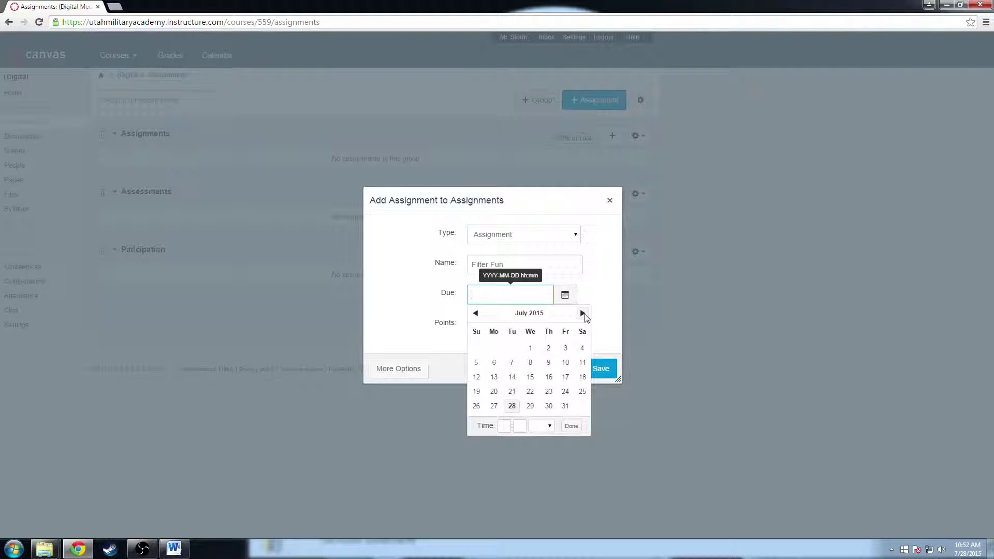
triple_click(583, 313)
triple_click(475, 313)
left_click(511, 406)
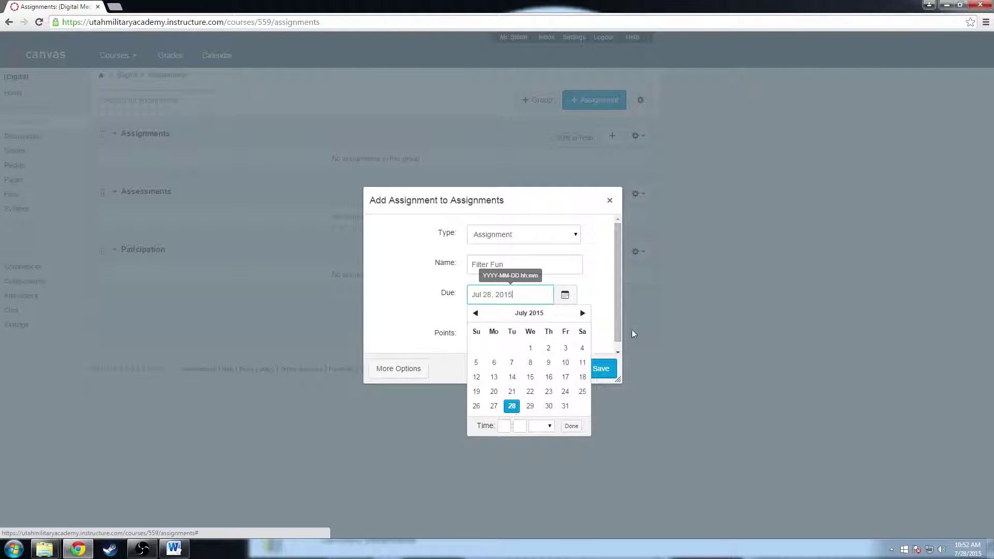
left_click(602, 317)
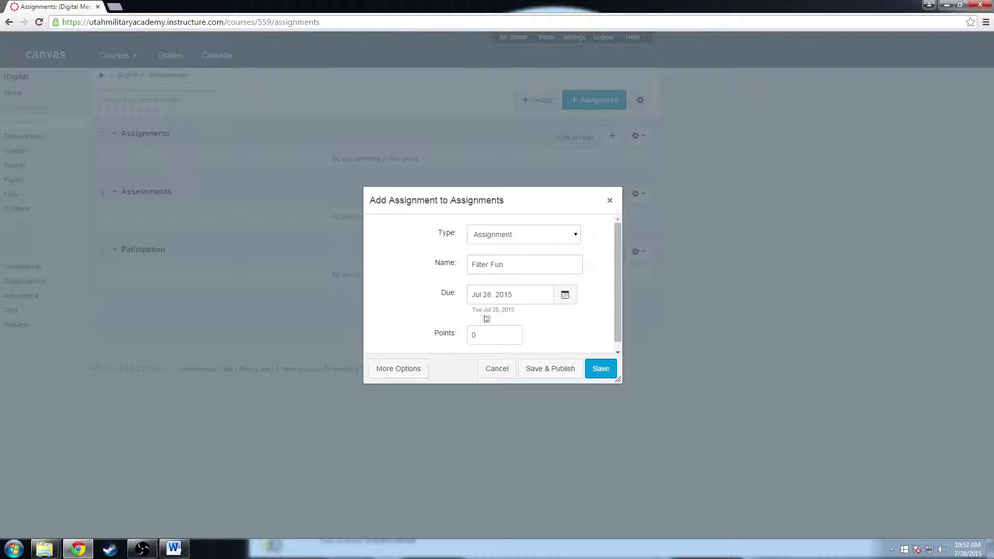
Make Filter Fun worth 20 points
left_click(489, 335)
type("20")
mouse_move(618, 291)
left_mouse_down()
mouse_move(619, 299)
mouse_move(617, 282)
left_mouse_up()
scroll(612, 297, "down", 2)
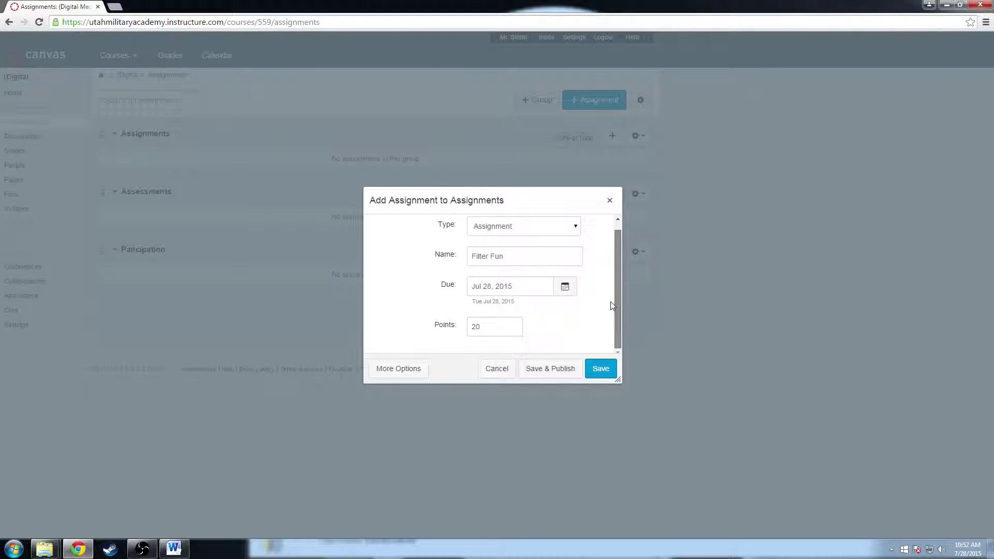
scroll(612, 306, "up", 1)
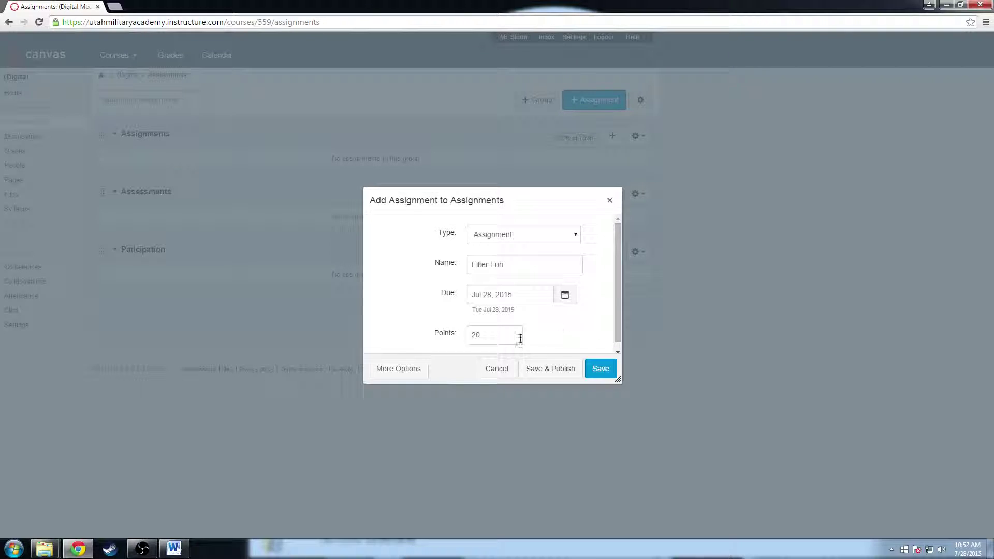
Expand Filter Fun into the full assignment editor via More Options and review the form
left_click(395, 371)
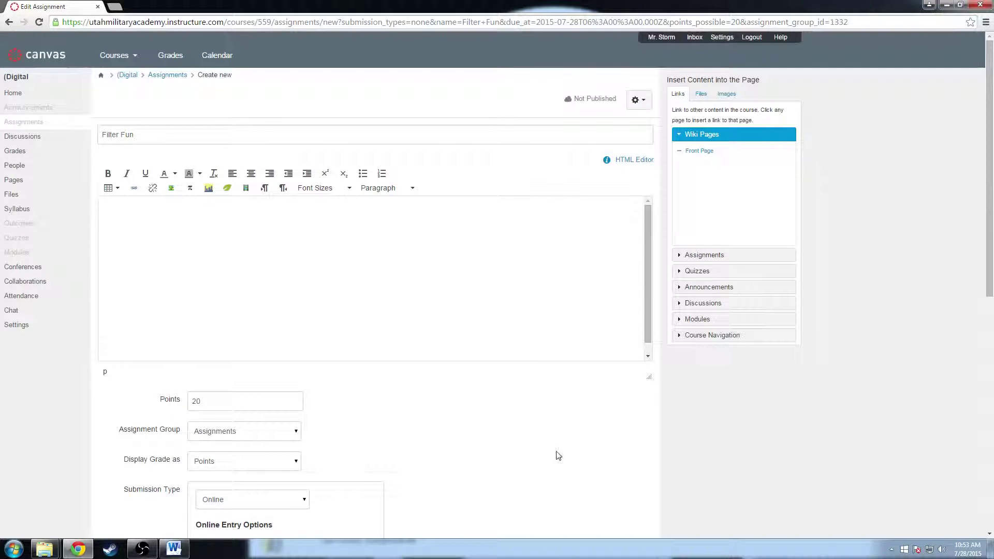
scroll(567, 468, "down", 6)
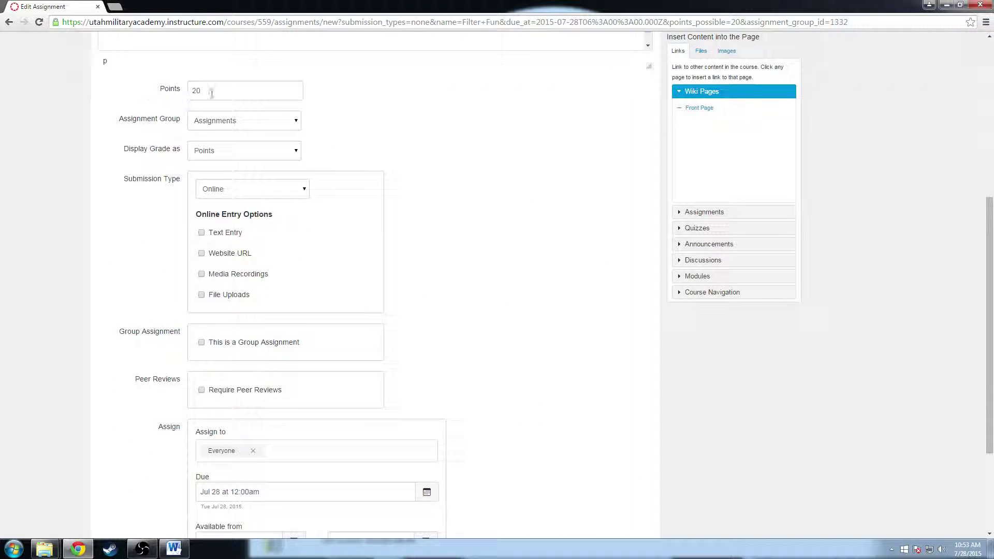
scroll(466, 362, "down", 3)
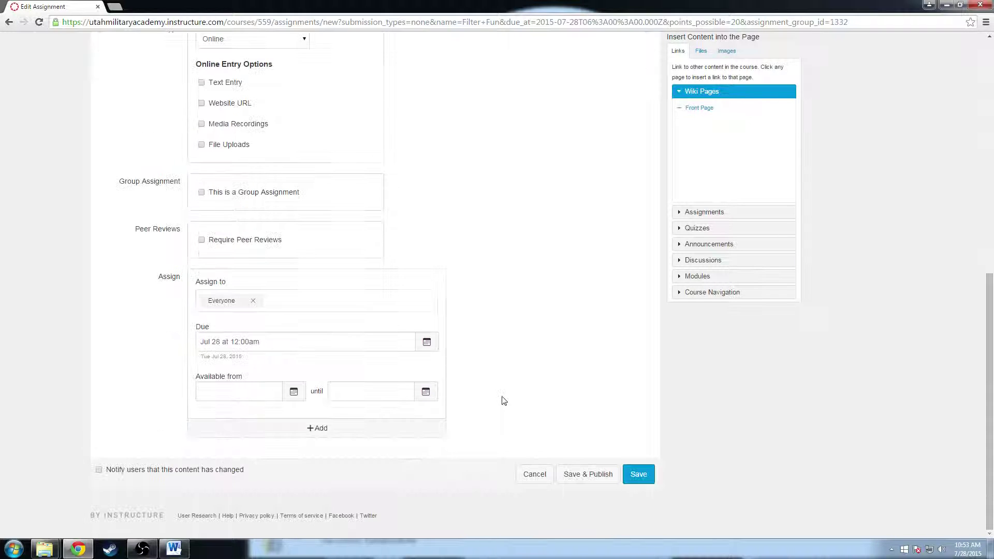
scroll(538, 426, "up", 9)
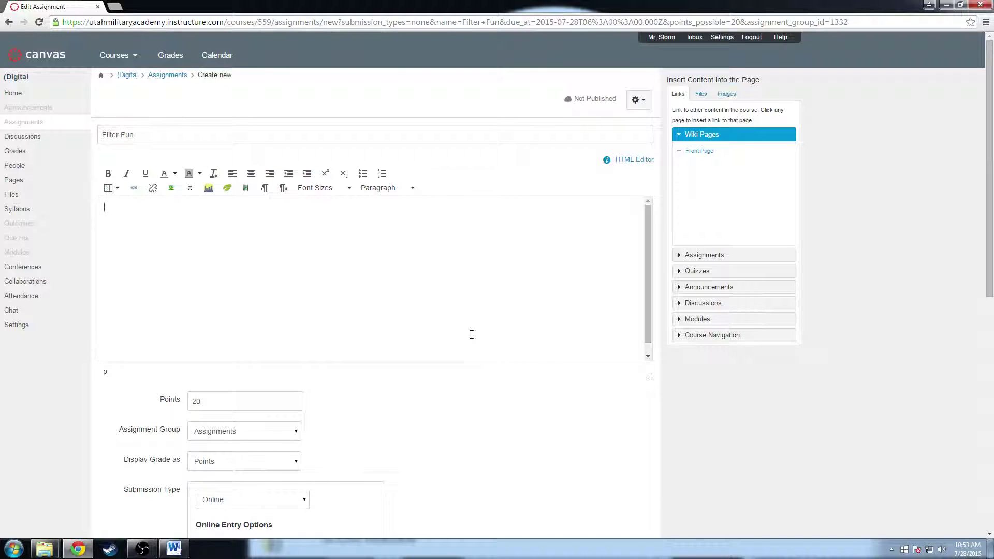
Write the instructions: watch the tutorial video, change the supplied file, upload the new .jpeg
type("First, watch the tutorial video and make changes to")
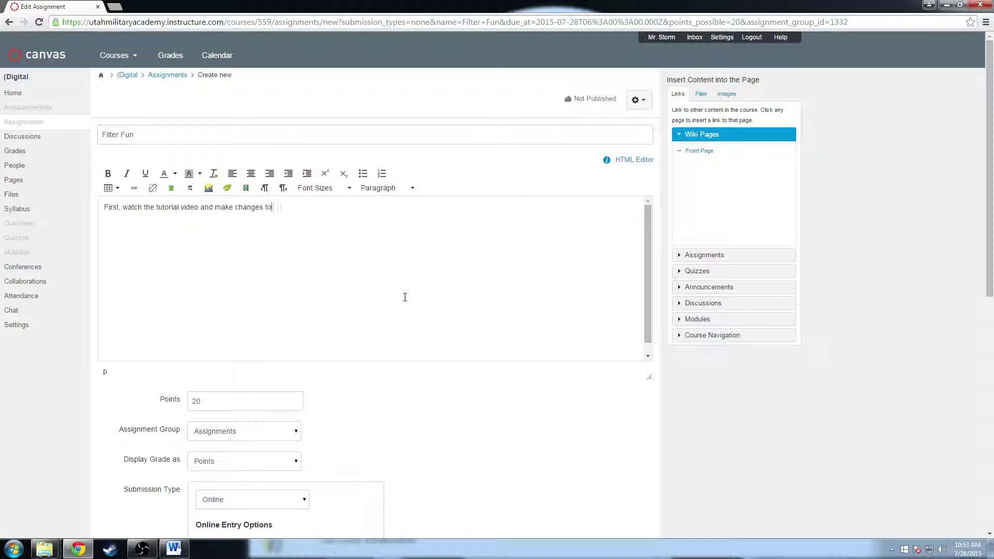
type(" the suplied ")
type("Thek")
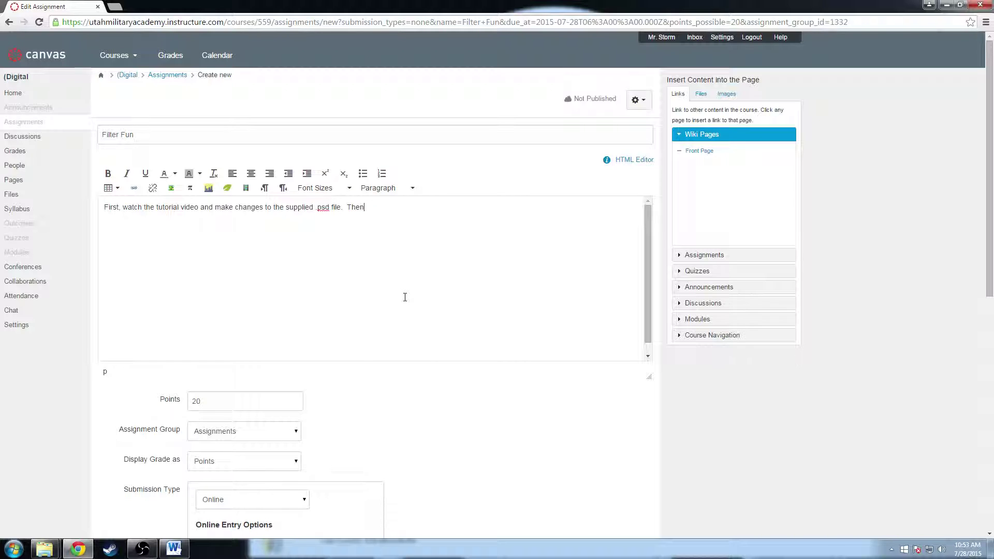
type("up")
type("load your")
type("new .jpe")
type("g fo")
type(" this assig")
type("nment for credit.")
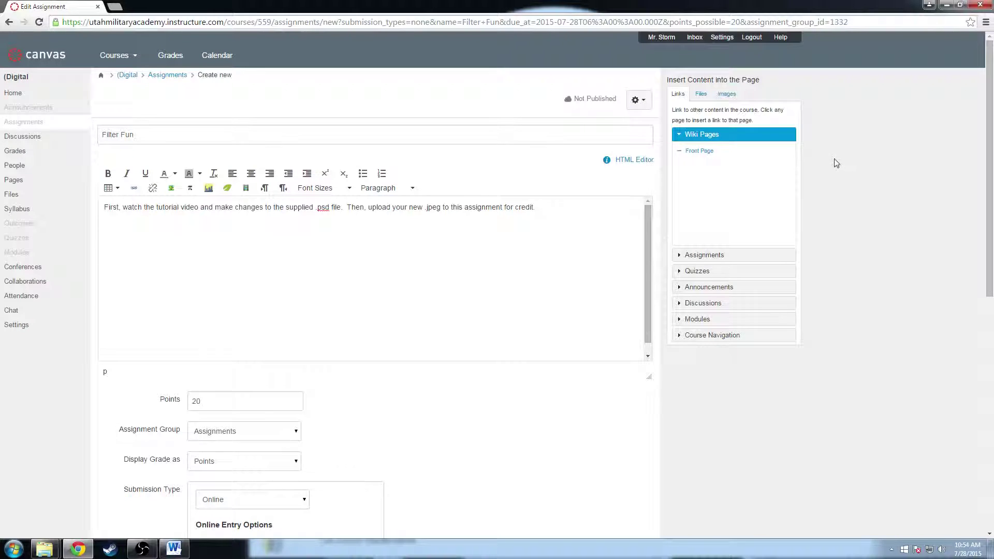
Upload '1 - Filter Fun Video Tutorial' from the Lesson 1 folder into the course files
left_click(736, 99)
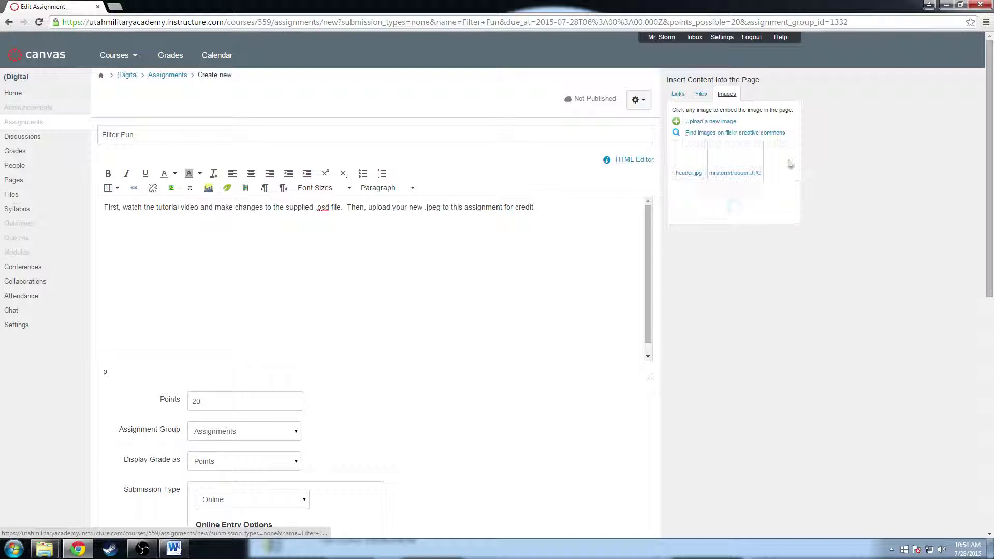
left_click(707, 98)
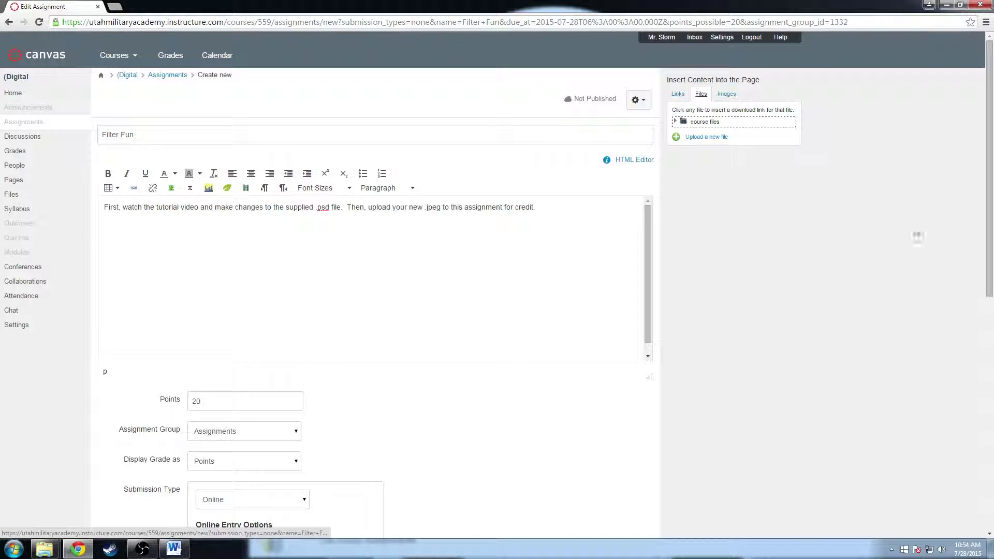
left_click(677, 123)
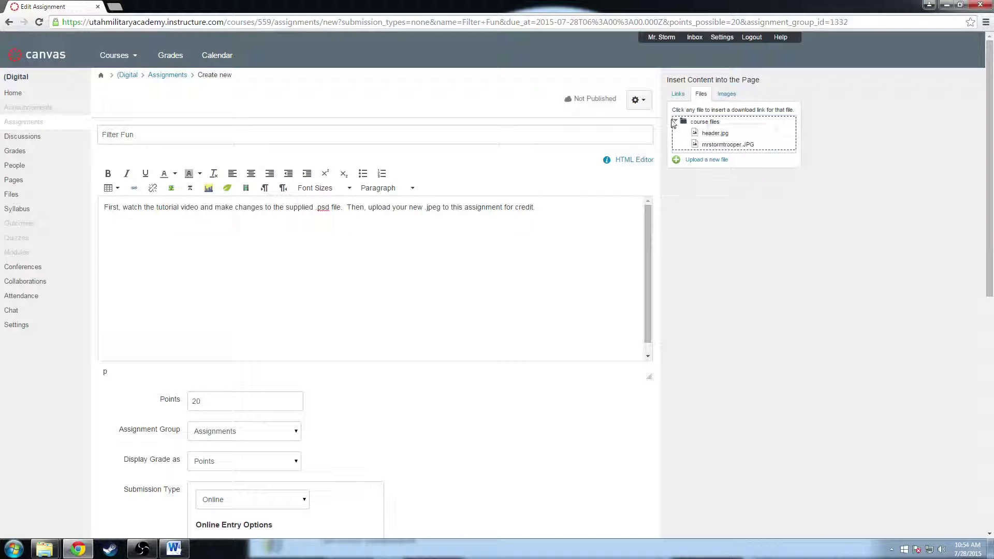
left_click(677, 122)
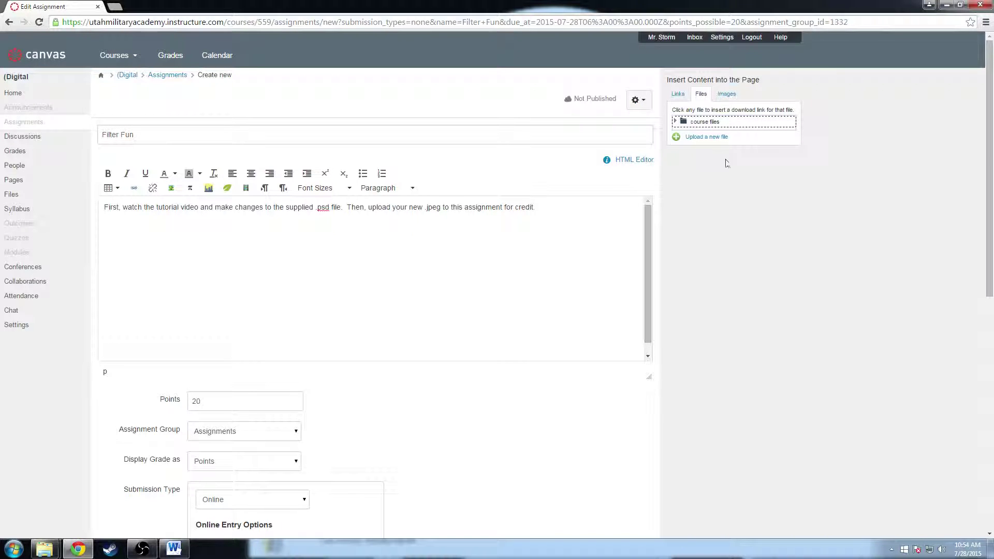
left_click(703, 138)
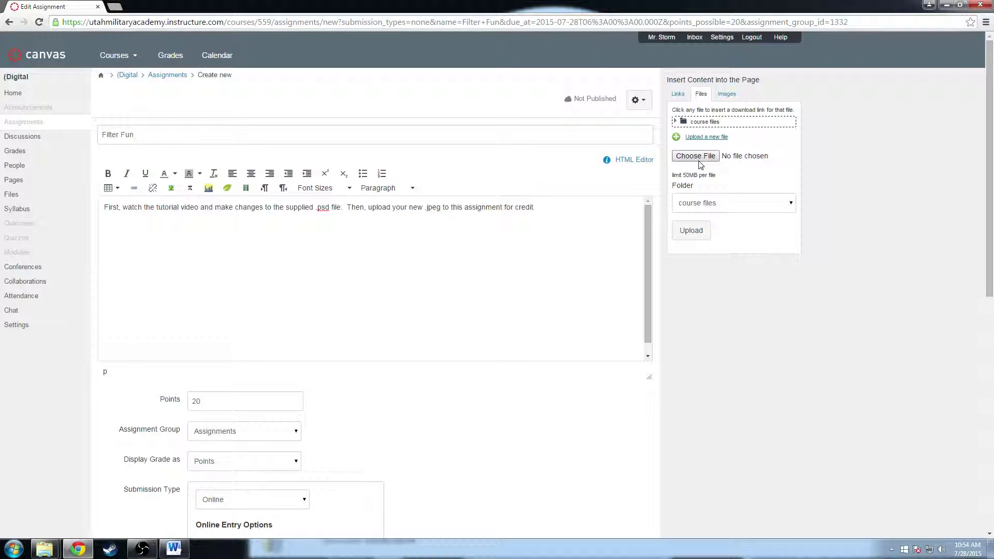
left_click(712, 156)
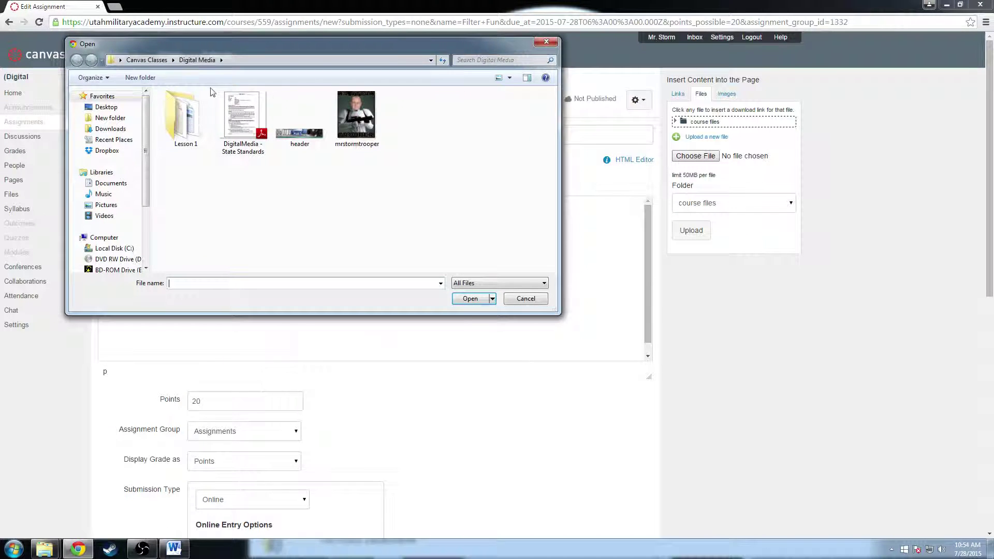
double_click(186, 126)
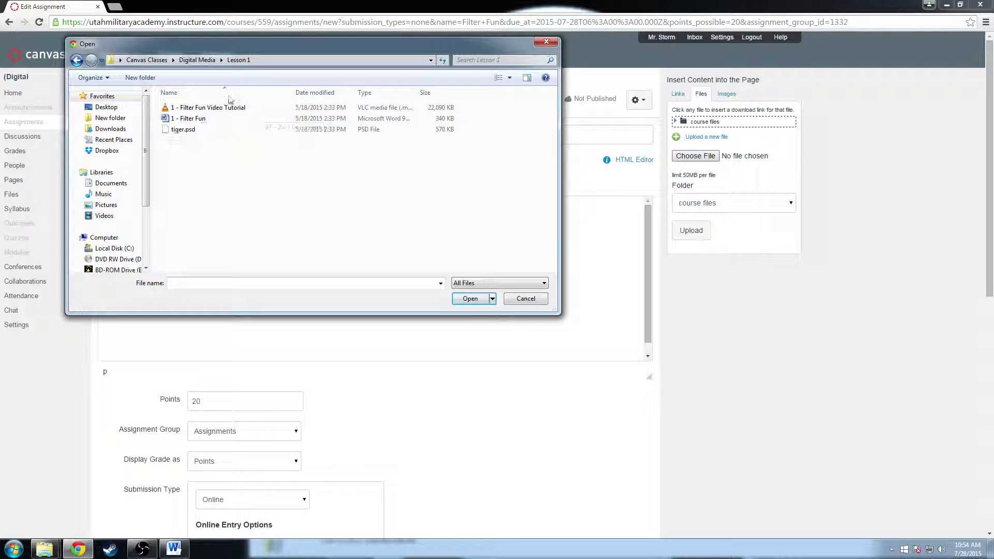
left_click(186, 107)
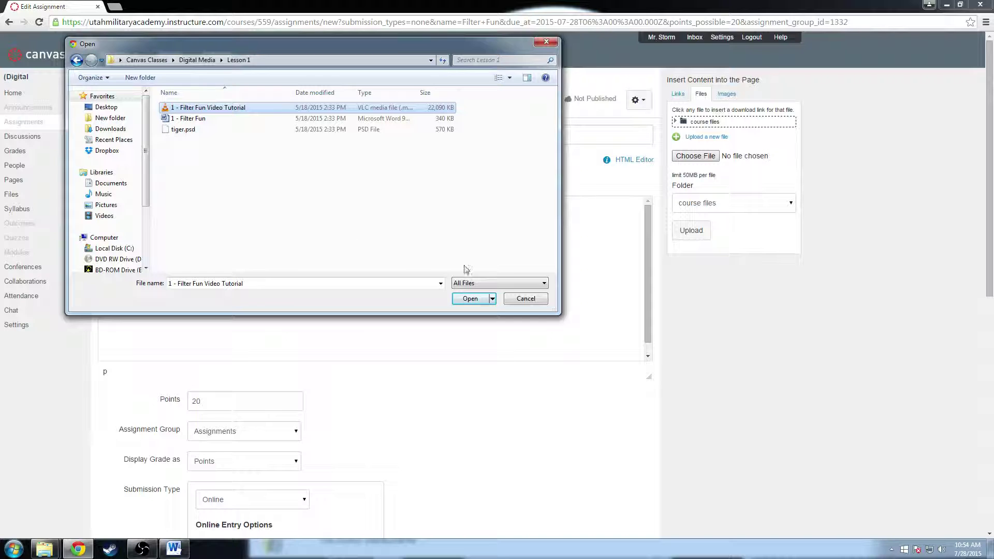
left_click(469, 300)
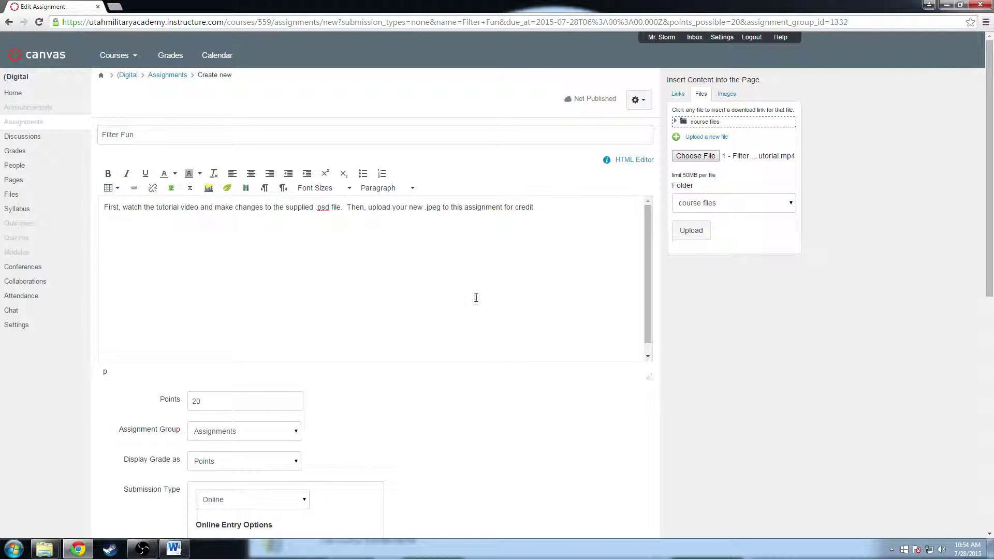
left_click(120, 234)
left_click(692, 232)
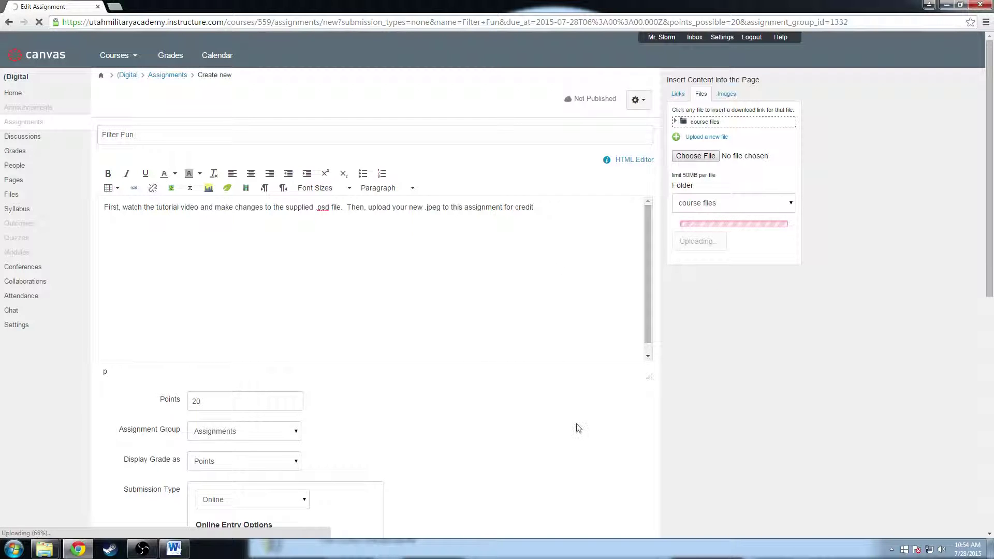
Review the Assignment Group, Display Grade as (kept at Points) and Submission Type settings
scroll(513, 425, "down", 6)
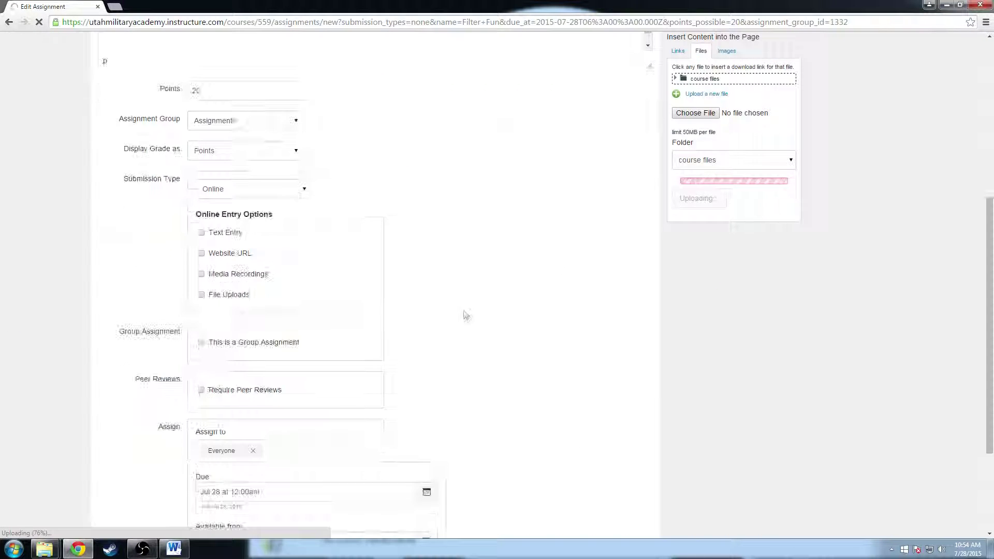
left_click(296, 121)
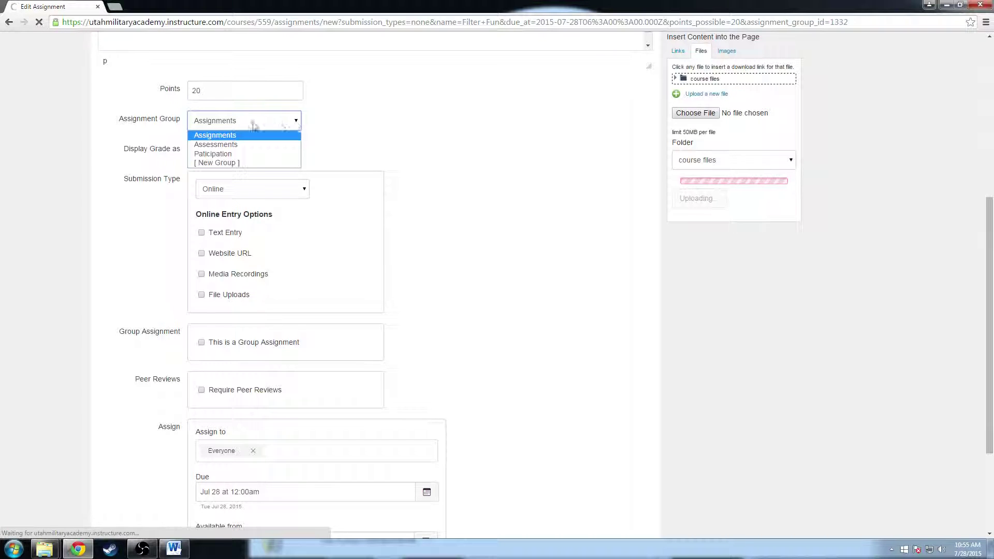
scroll(226, 128, "up", 2)
scroll(326, 156, "up", 2)
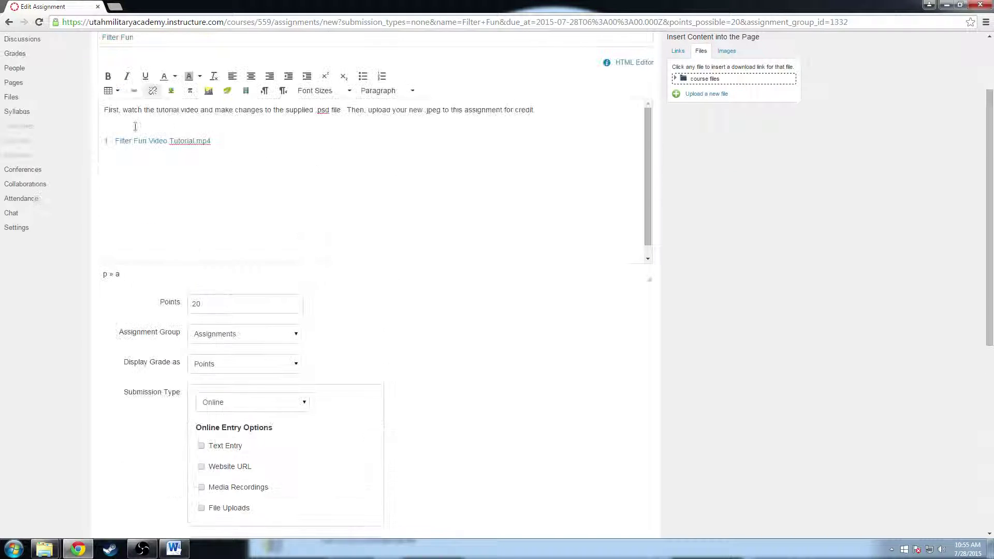
scroll(446, 317, "down", 3)
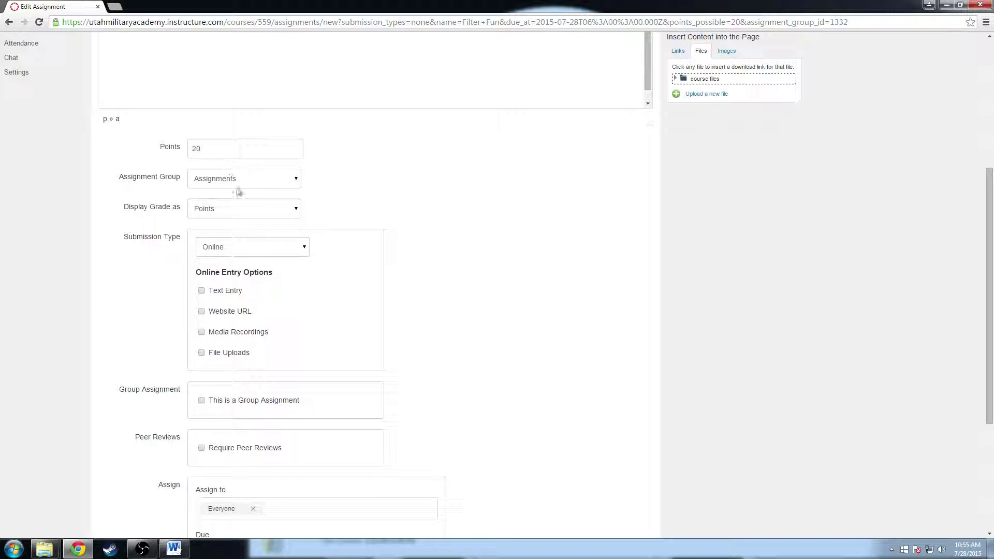
left_click(297, 214)
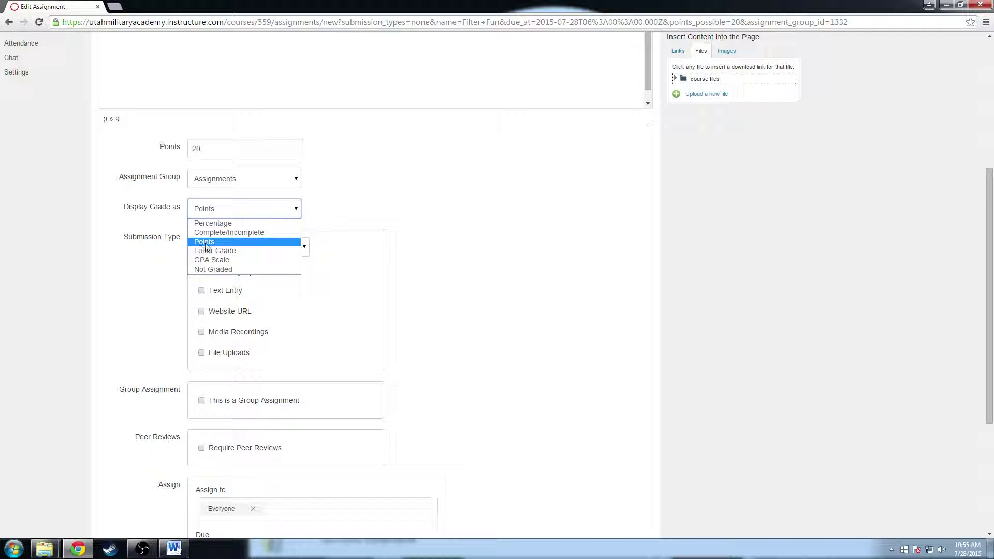
left_click(391, 217)
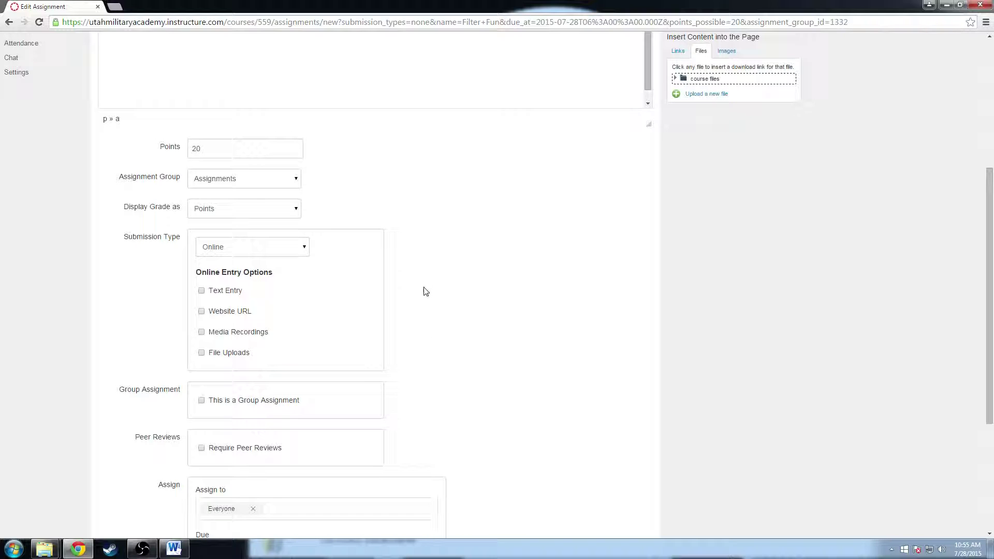
left_click(306, 251)
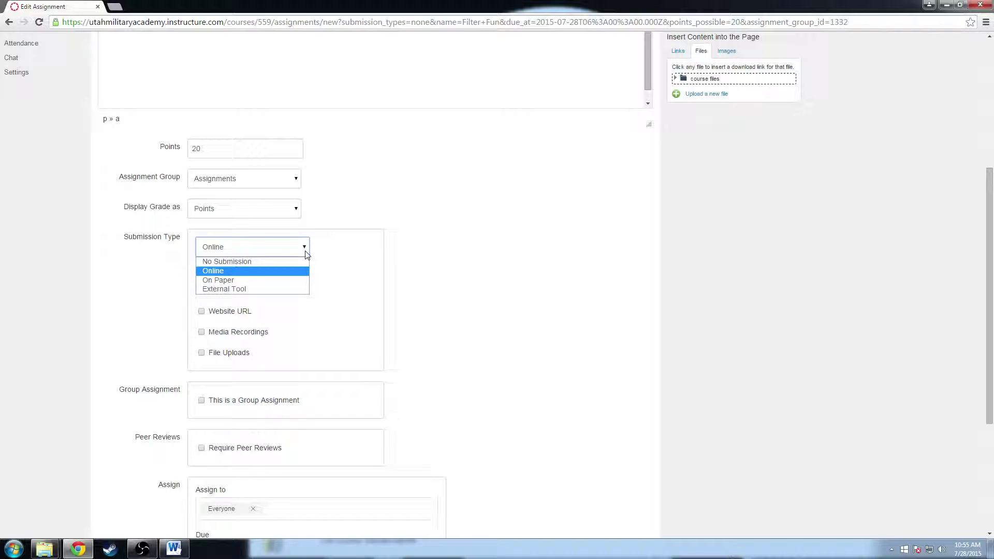
left_click(241, 284)
Keep the Online submission type and enable File Uploads
left_click(235, 272)
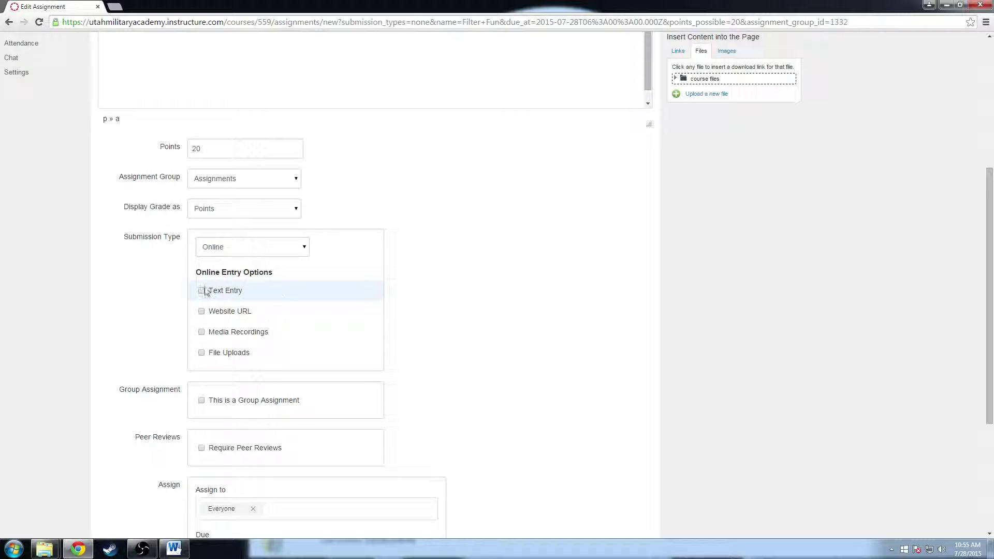
left_click(202, 353)
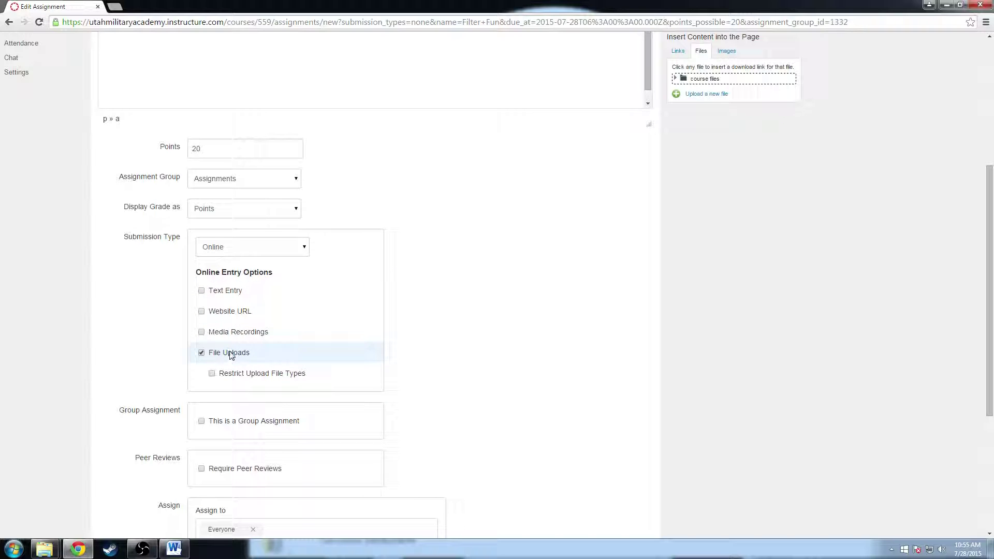
scroll(401, 206, "up", 4)
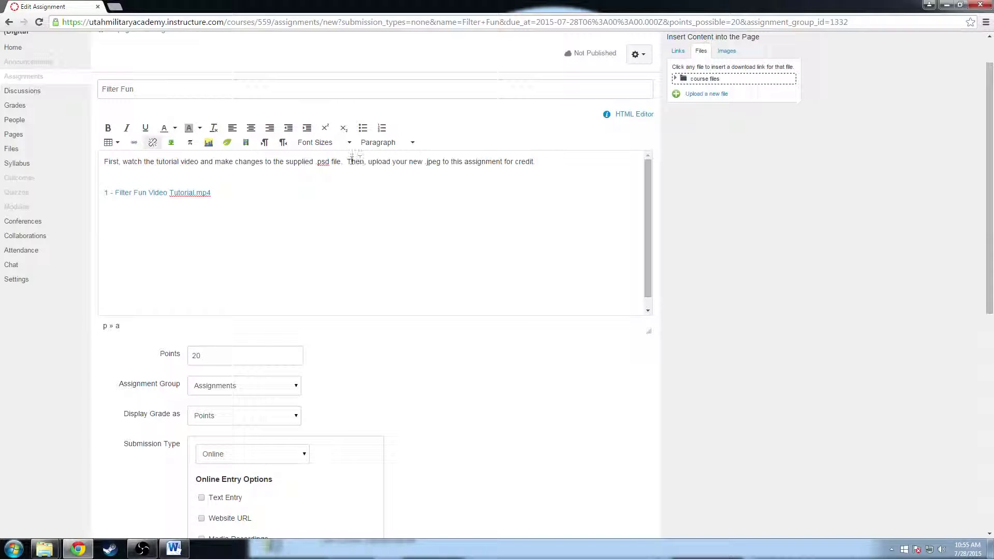
left_click_drag(348, 162, 533, 167)
left_click(491, 226)
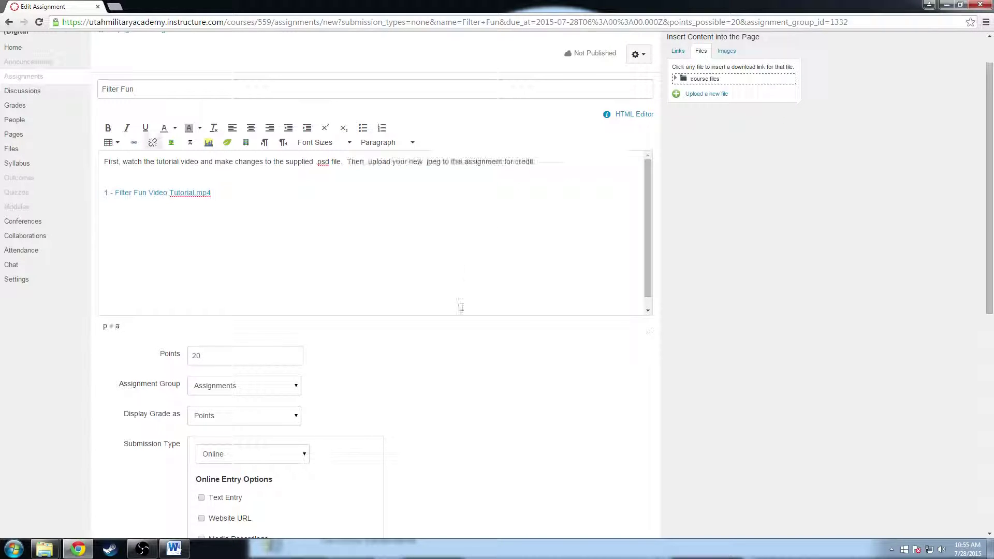
scroll(463, 341, "down", 8)
scroll(310, 198, "up", 1)
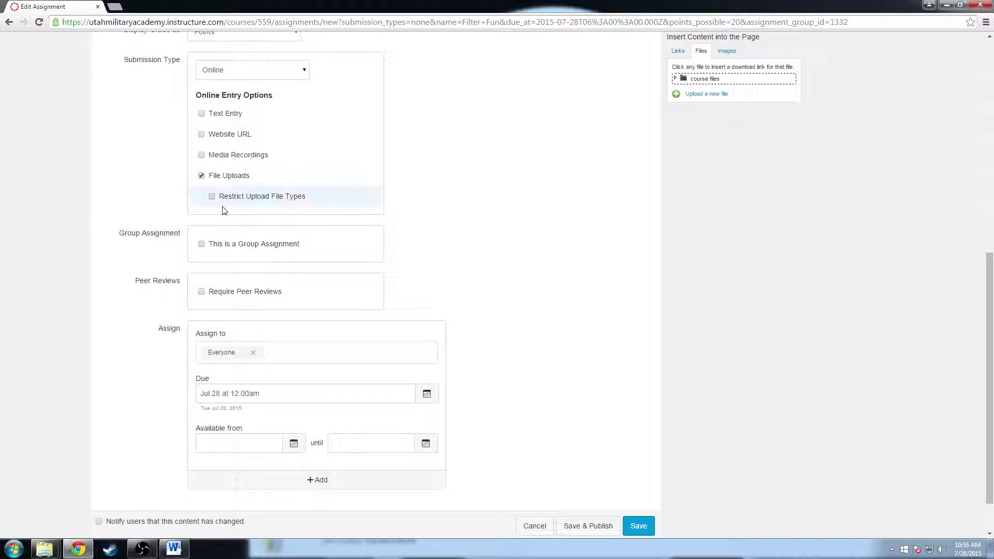
Restrict uploads to the .jpg, .jpeg, .psd and .bmp file types
left_click(212, 197)
left_click(290, 217)
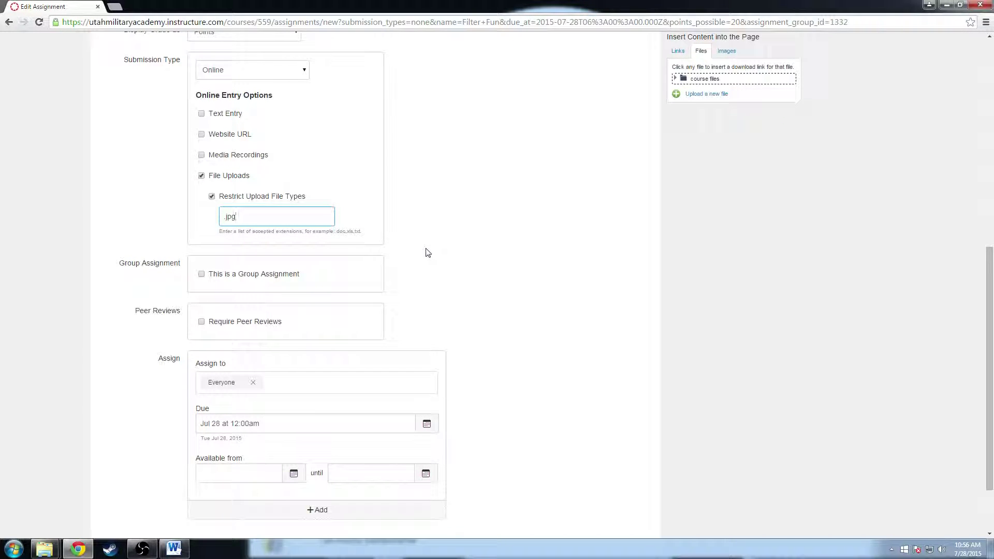
left_click(428, 258)
scroll(428, 279, "up", 7)
scroll(428, 279, "down", 5)
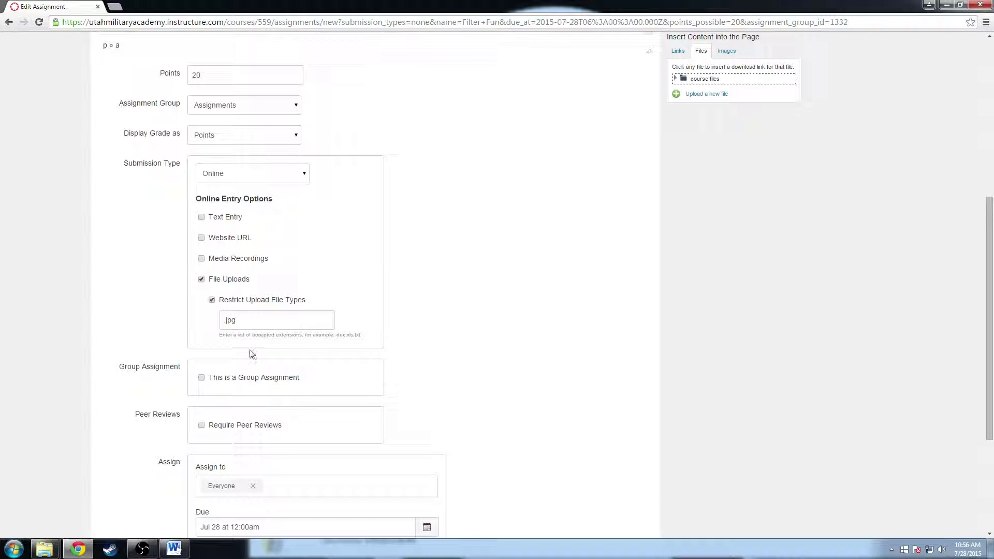
left_click(284, 320)
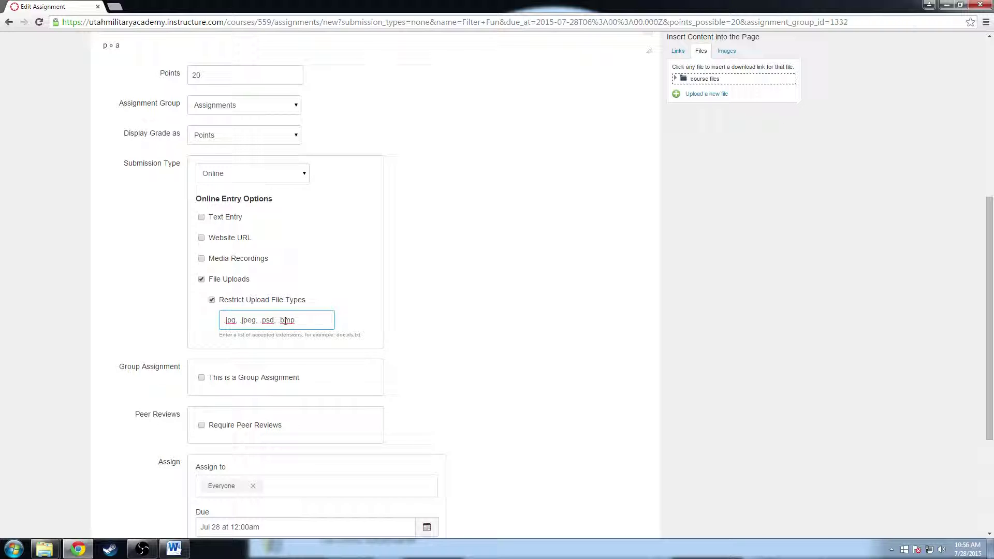
left_click(322, 334)
scroll(450, 373, "down", 2)
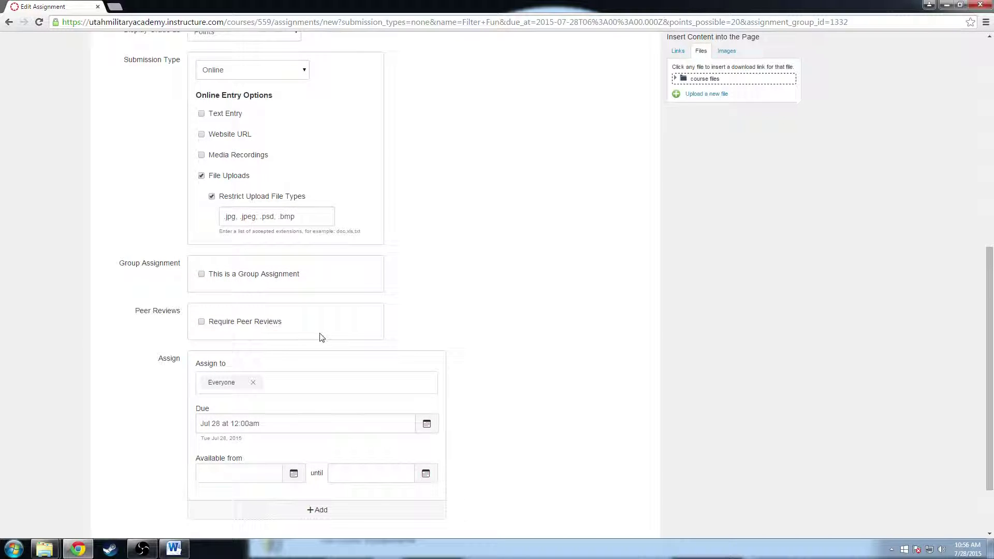
scroll(507, 369, "down", 2)
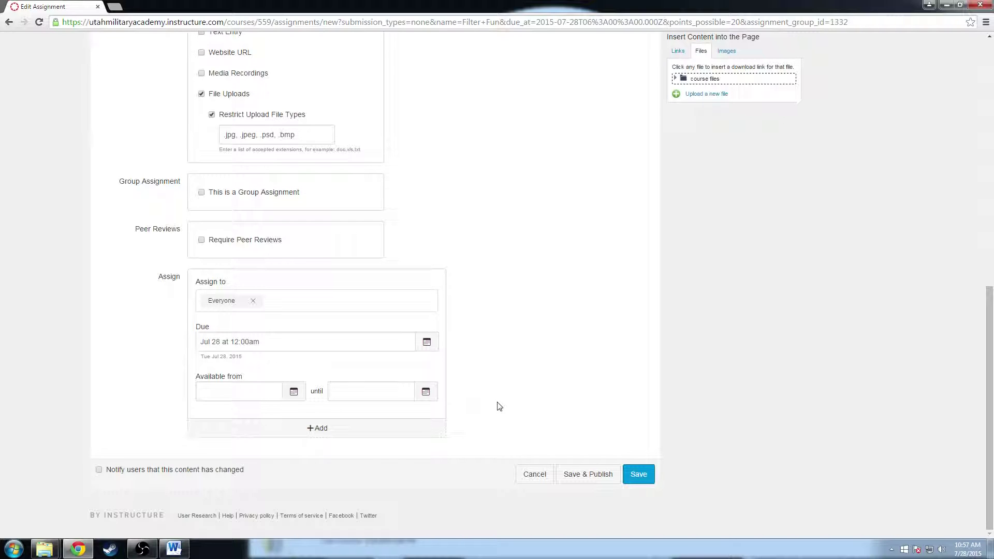
scroll(497, 415, "up", 10)
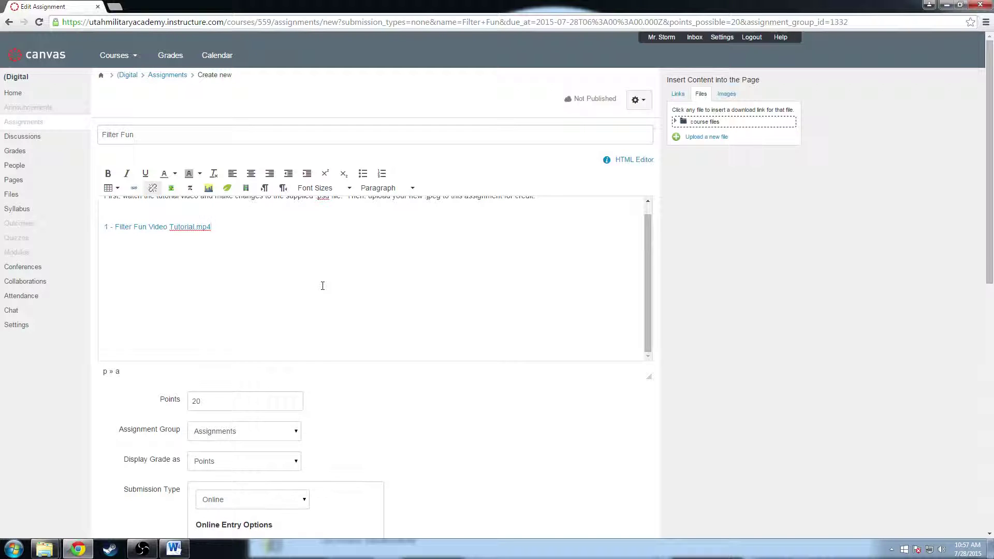
Add blank lines above and below the video link for the 'Video:' and 'Photoshop File:' labels
scroll(323, 286, "up", 1)
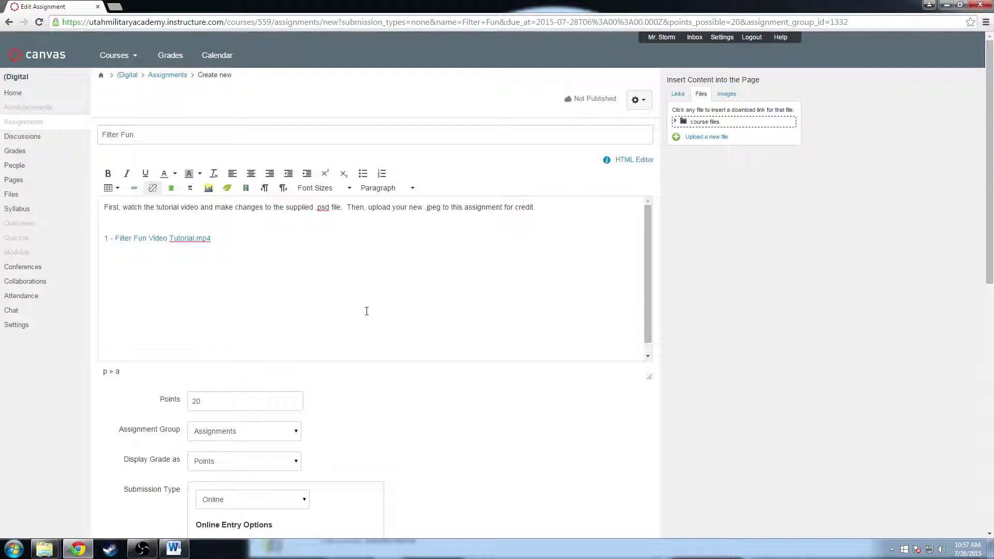
key("Return")
left_click(115, 225)
key("Return")
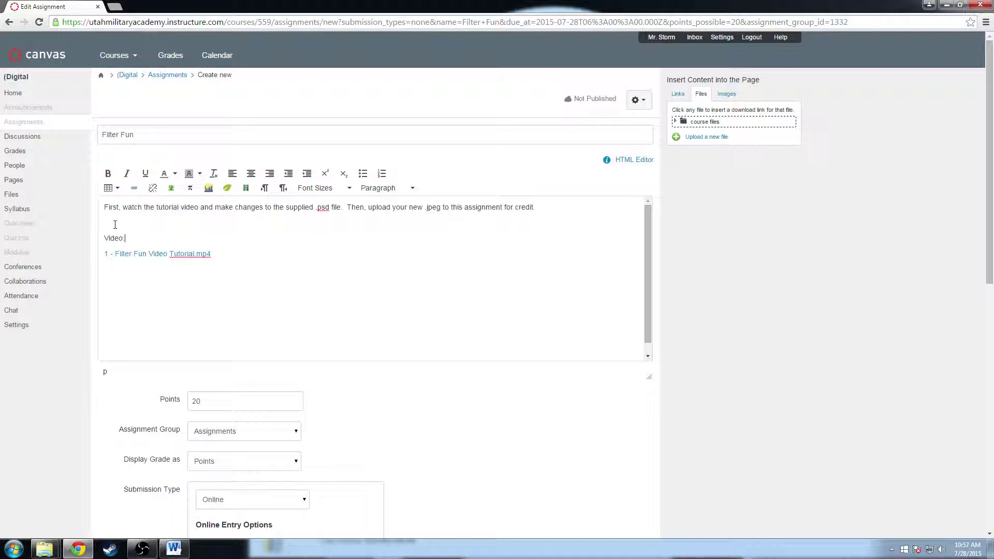
left_click(303, 301)
Upload tiger.psd from Lesson 1 into the course files as the download link
left_click(676, 122)
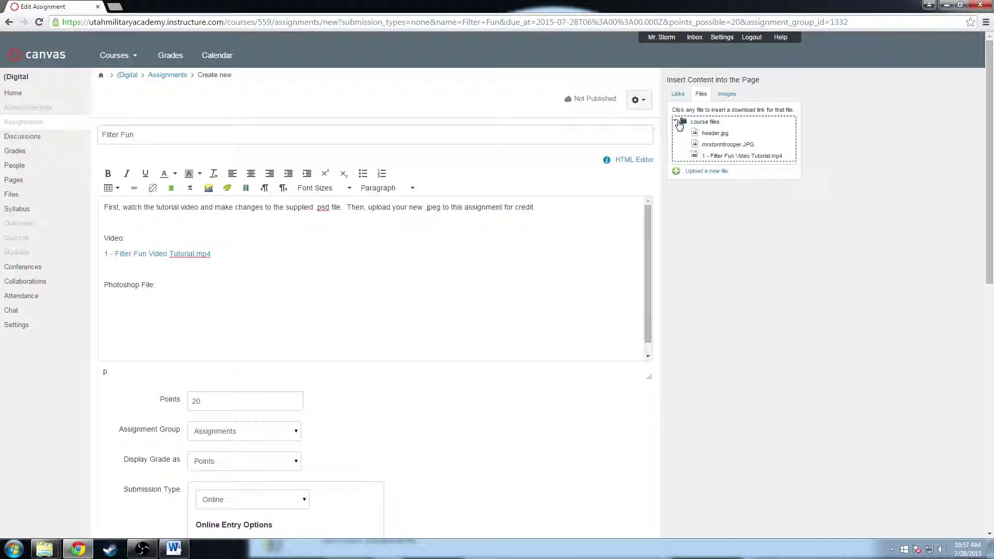
left_click(679, 124)
left_click(707, 137)
left_click(706, 156)
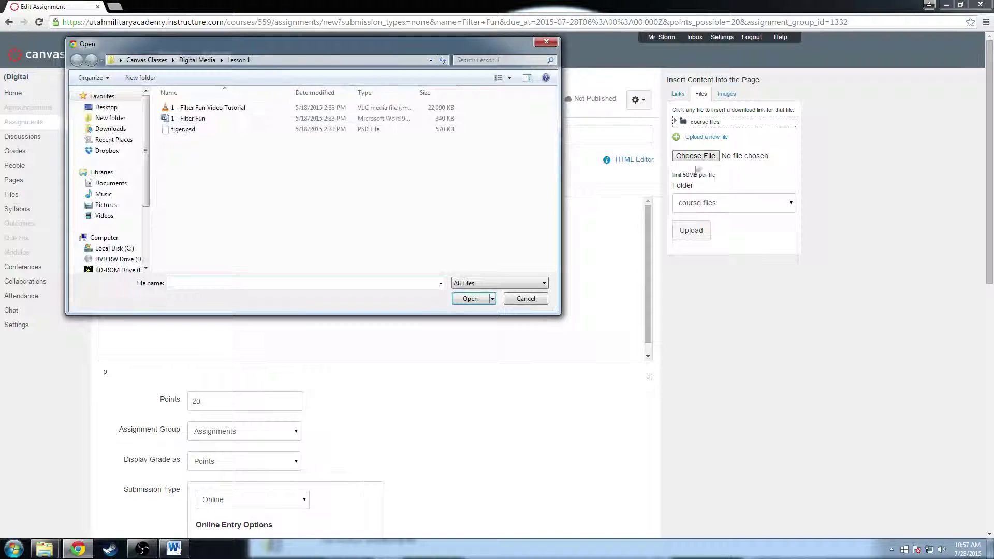
left_click(187, 130)
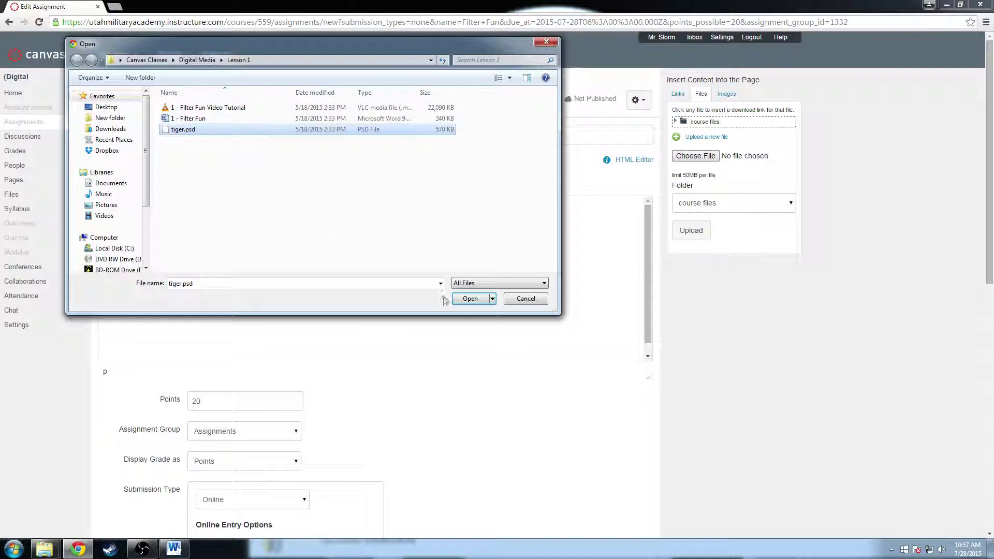
left_click(459, 302)
left_click(692, 231)
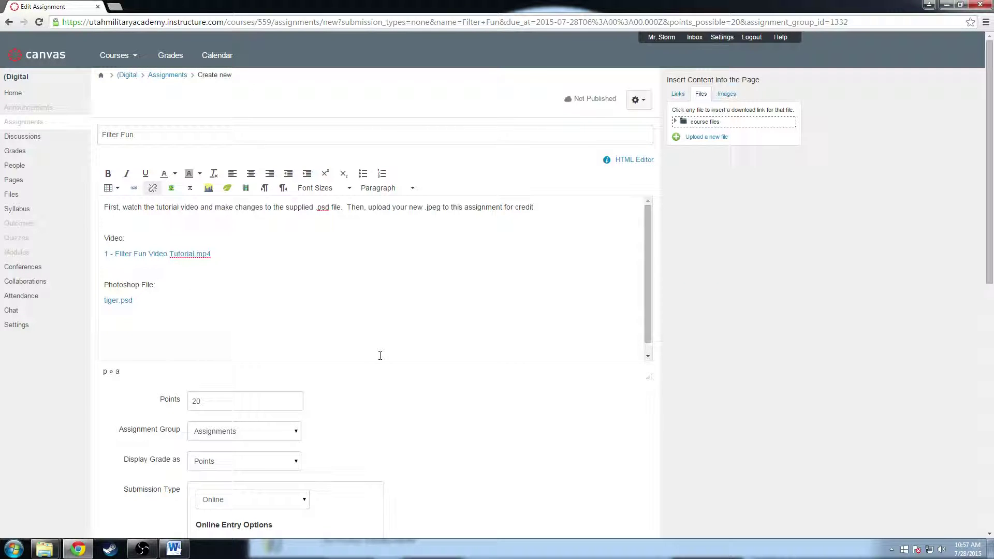
Clear the due date rejected as past the term end, then save and publish Filter Fun
scroll(384, 348, "down", 10)
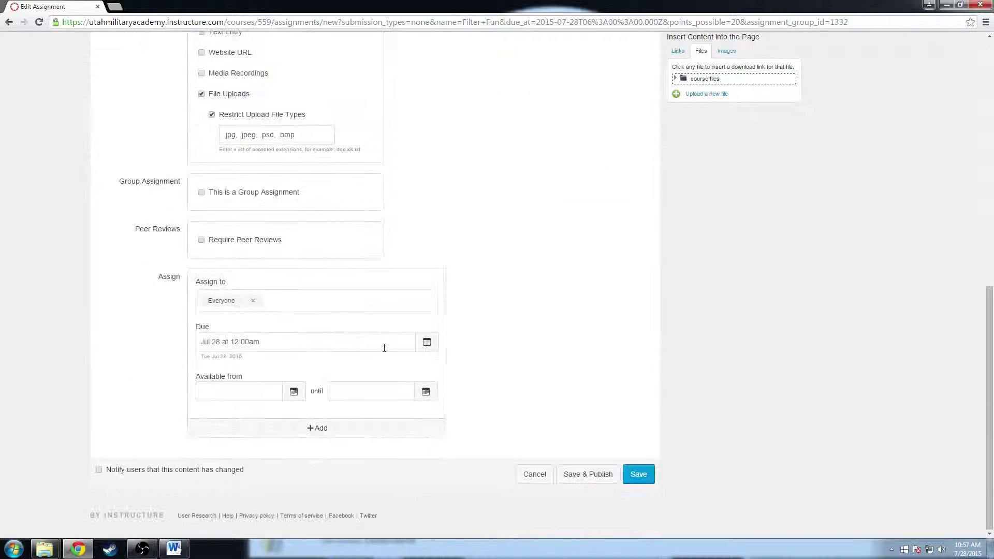
left_click(589, 474)
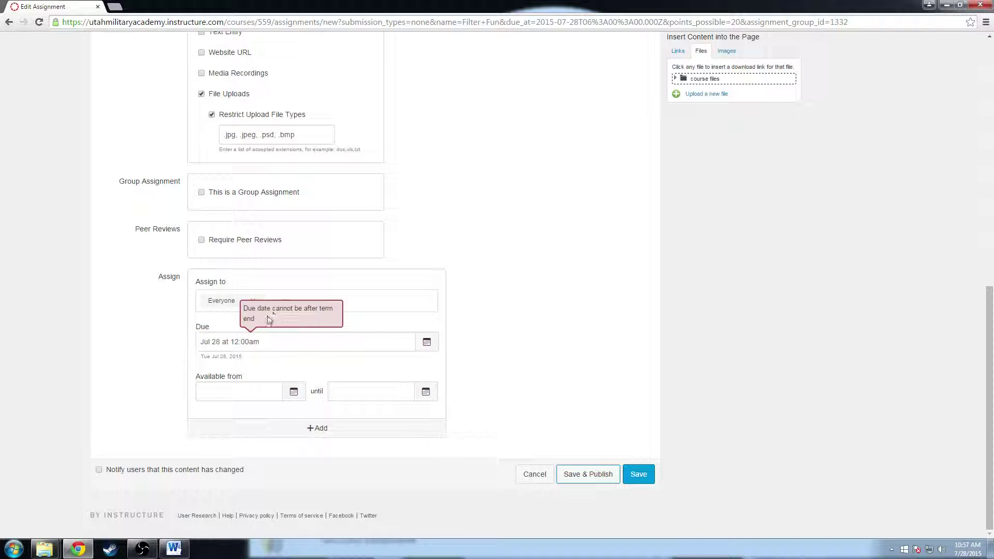
left_click(427, 342)
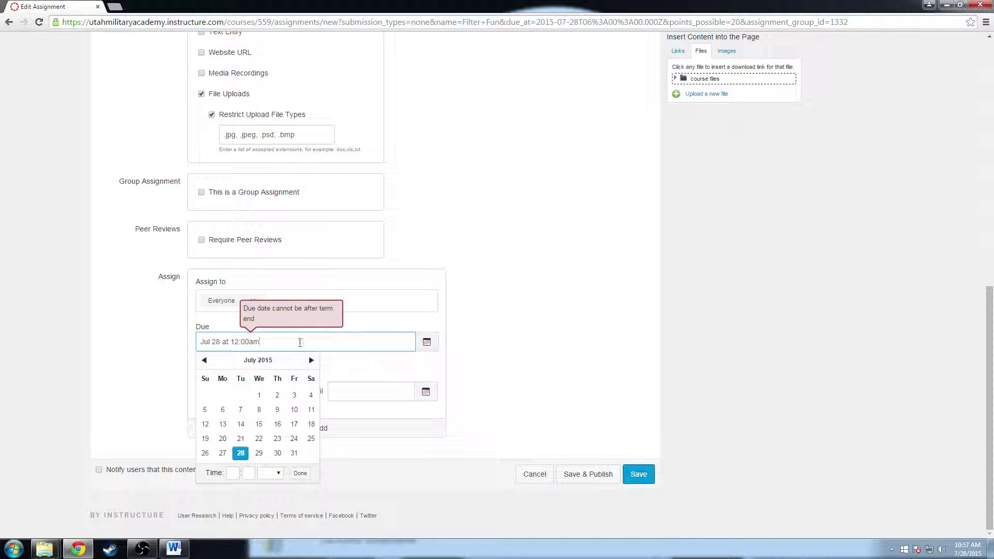
left_click_drag(299, 342, 102, 341)
key("BackSpace")
left_click(524, 378)
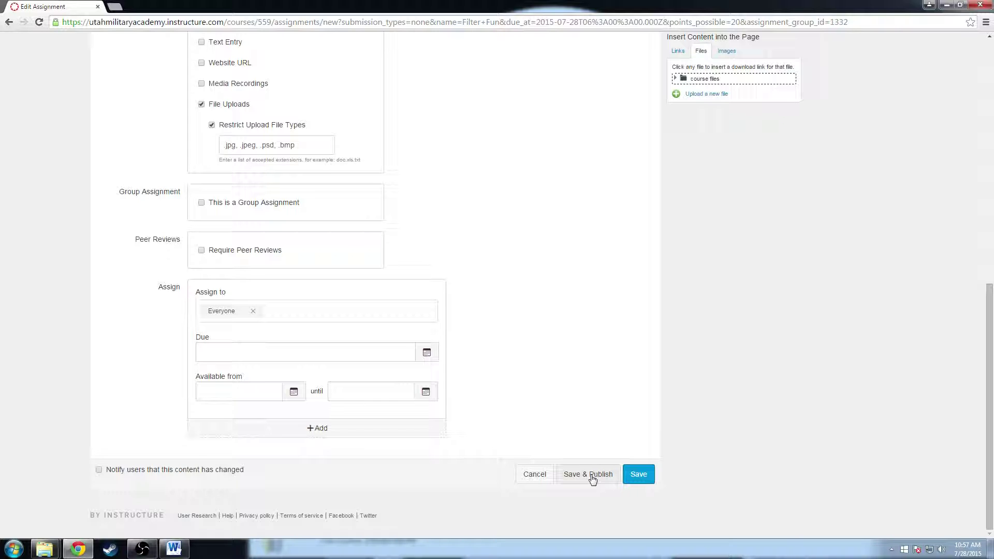
left_click(589, 475)
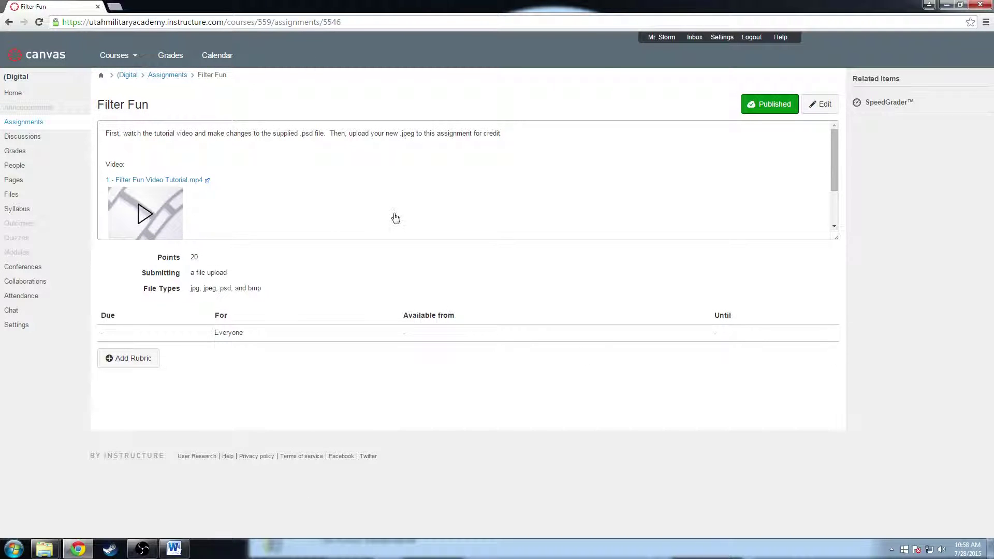
scroll(416, 219, "down", 2)
scroll(145, 212, "up", 2)
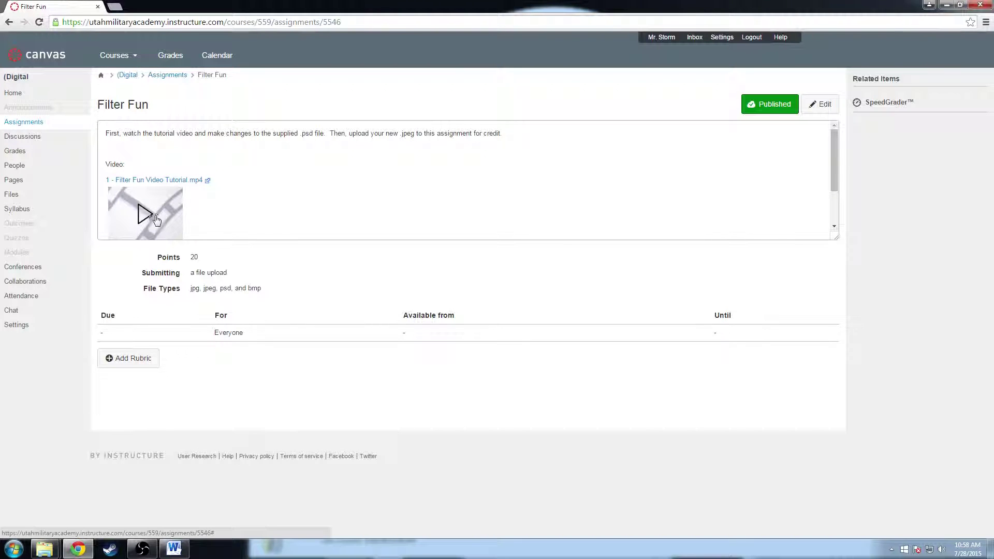
scroll(282, 194, "down", 2)
scroll(284, 195, "up", 2)
scroll(283, 194, "down", 2)
scroll(237, 200, "up", 2)
left_click(144, 213)
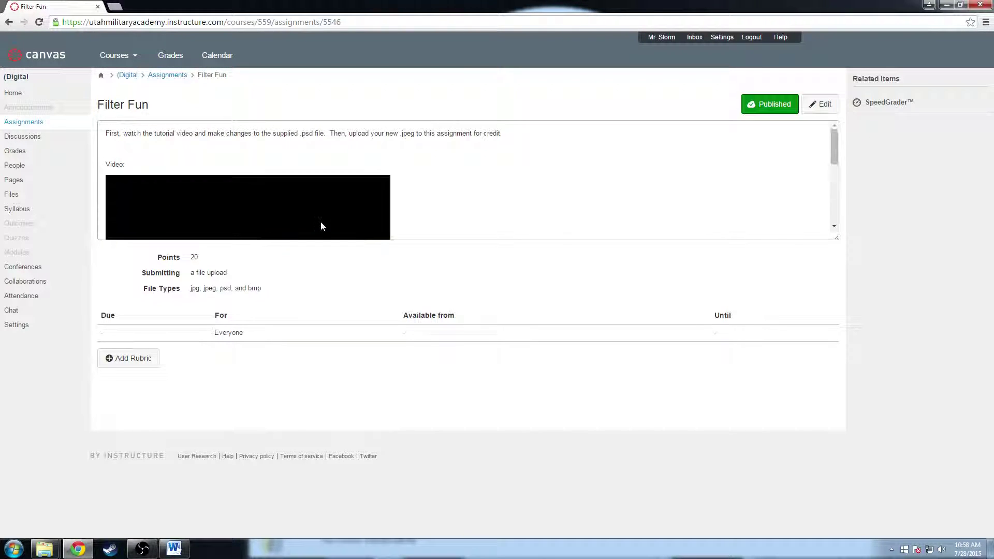
scroll(535, 200, "down", 2)
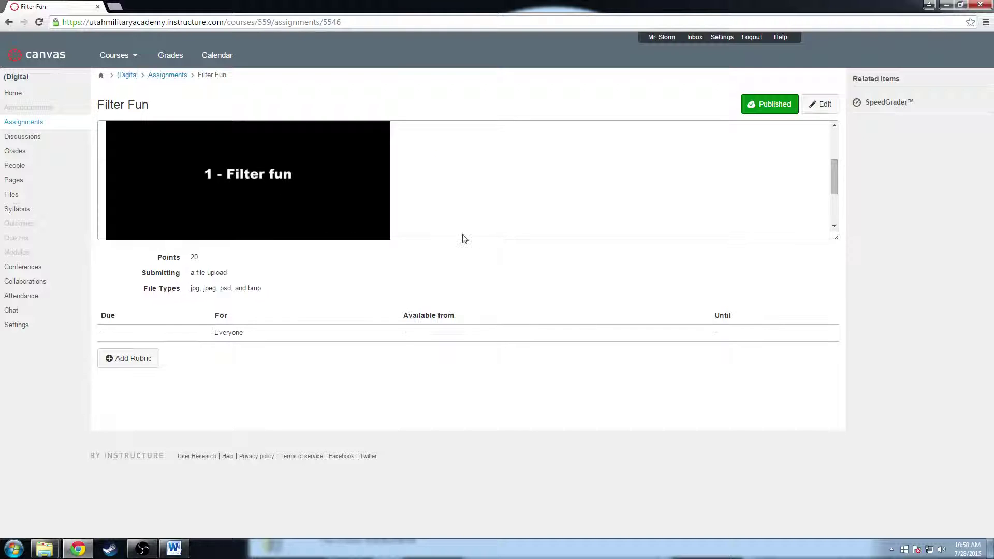
left_click(292, 186)
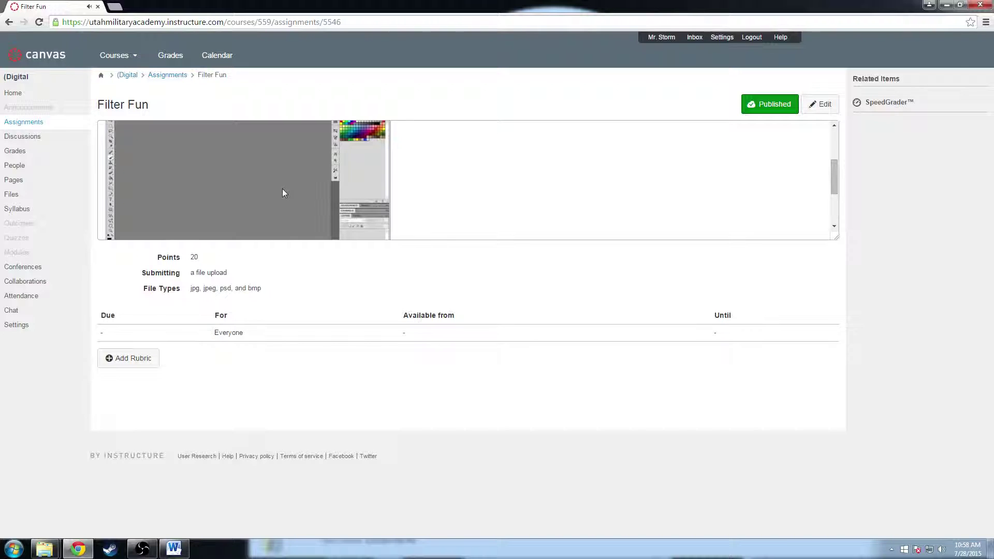
scroll(458, 208, "up", 1)
scroll(458, 208, "down", 3)
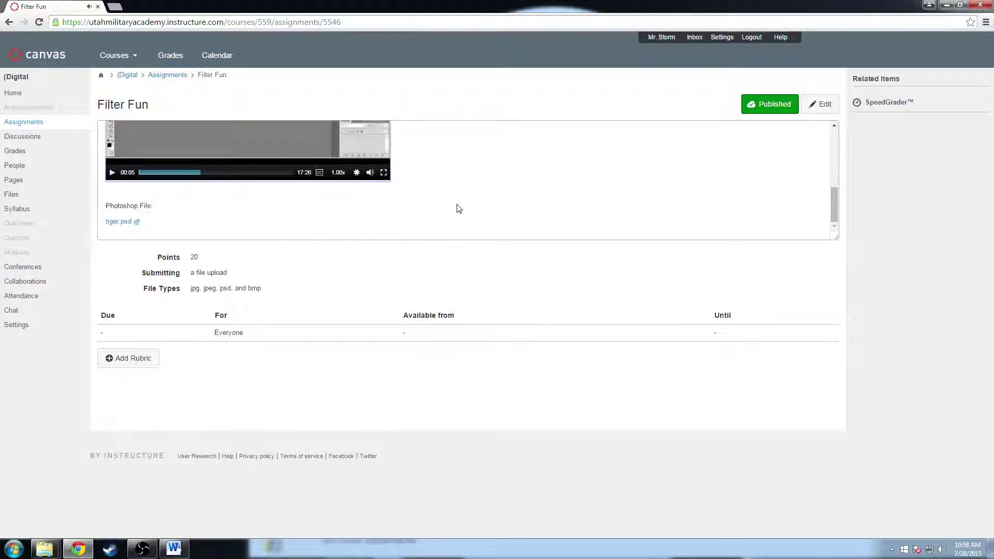
scroll(458, 208, "up", 1)
scroll(458, 208, "down", 1)
scroll(411, 184, "up", 1)
scroll(413, 185, "down", 1)
left_click(384, 172)
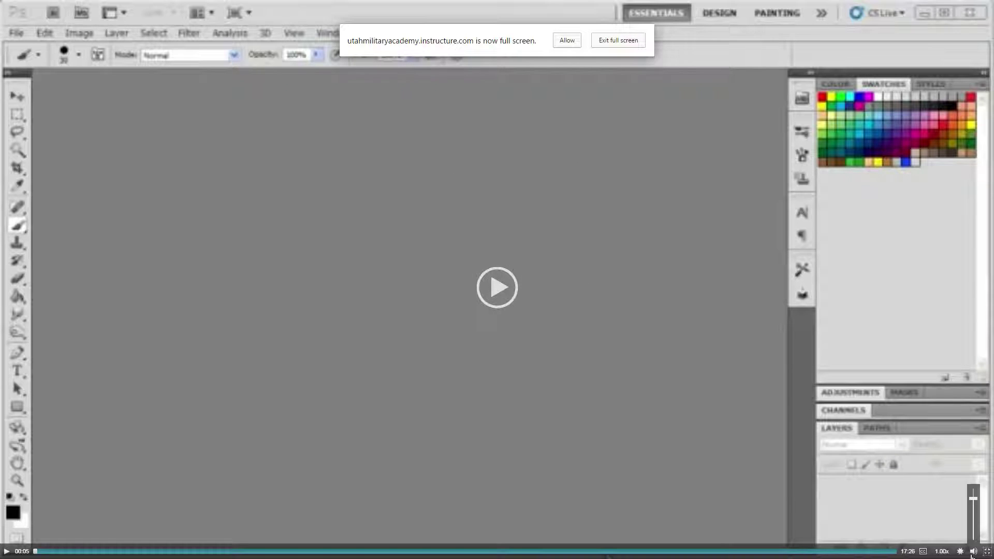
left_click(986, 551)
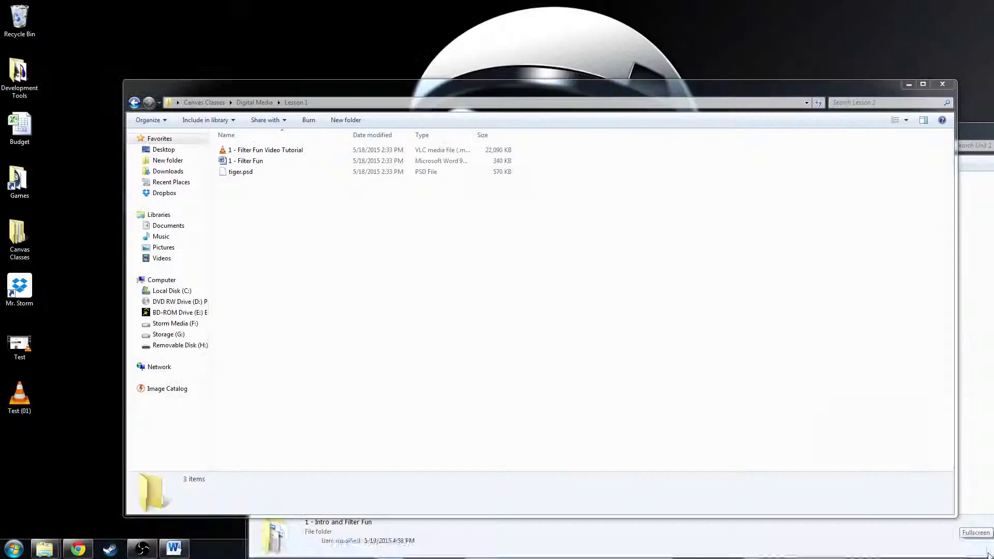
Download tiger.psd from the Photoshop File link in the Filter Fun description
scroll(413, 217, "down", 3)
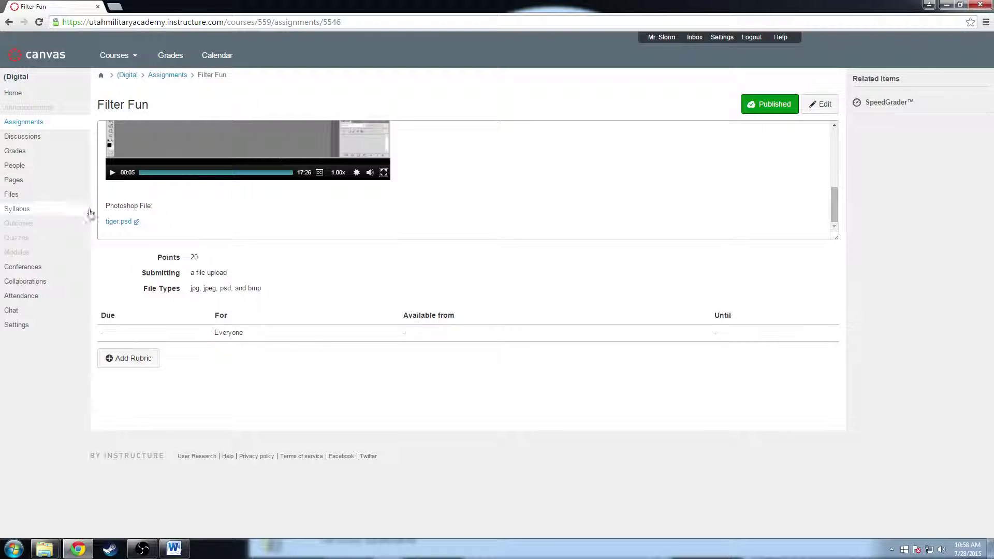
left_click(119, 223)
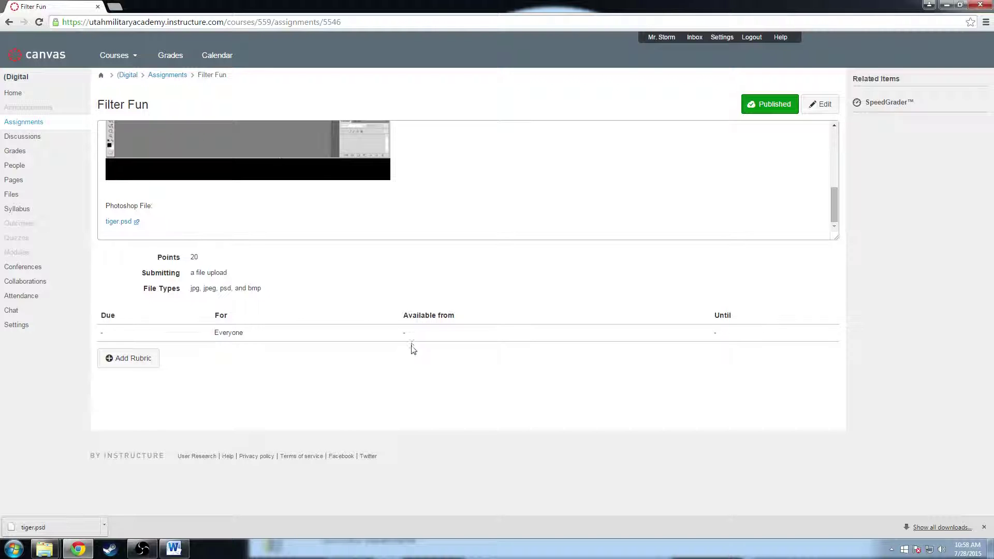
Go to the course's Assignments list from the left navigation
left_click(23, 123)
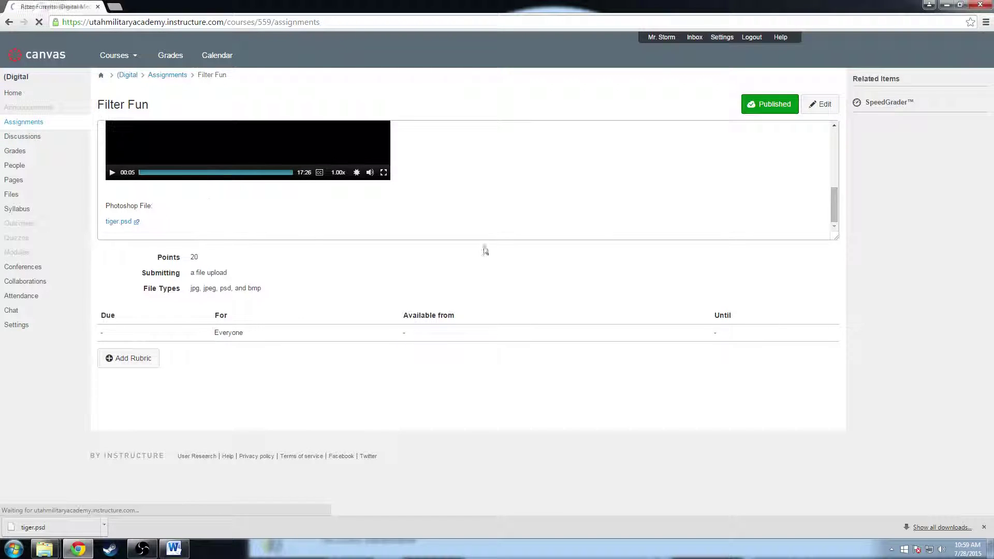